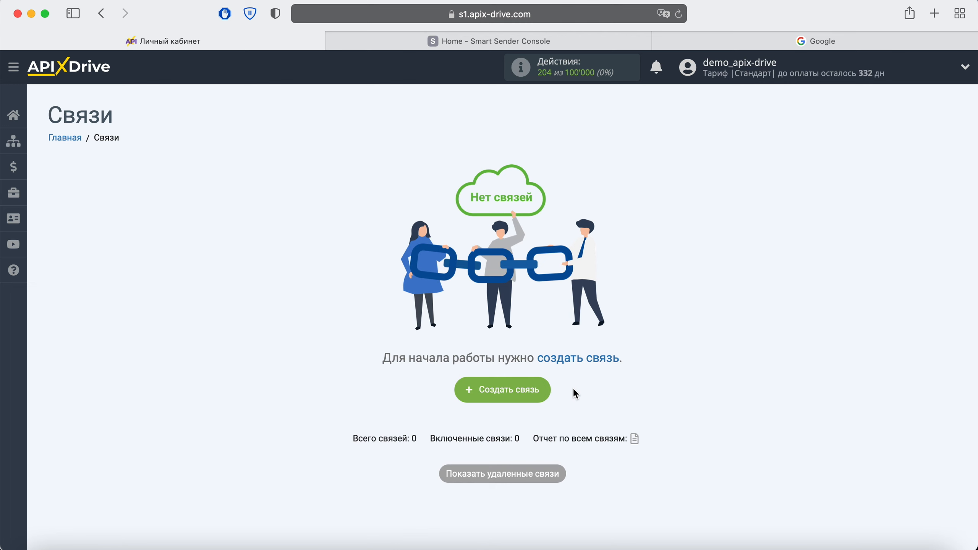
Step: Create a new connection with Smart Sender as the source system
{"action": "left_click", "coordinate": [536, 386]}
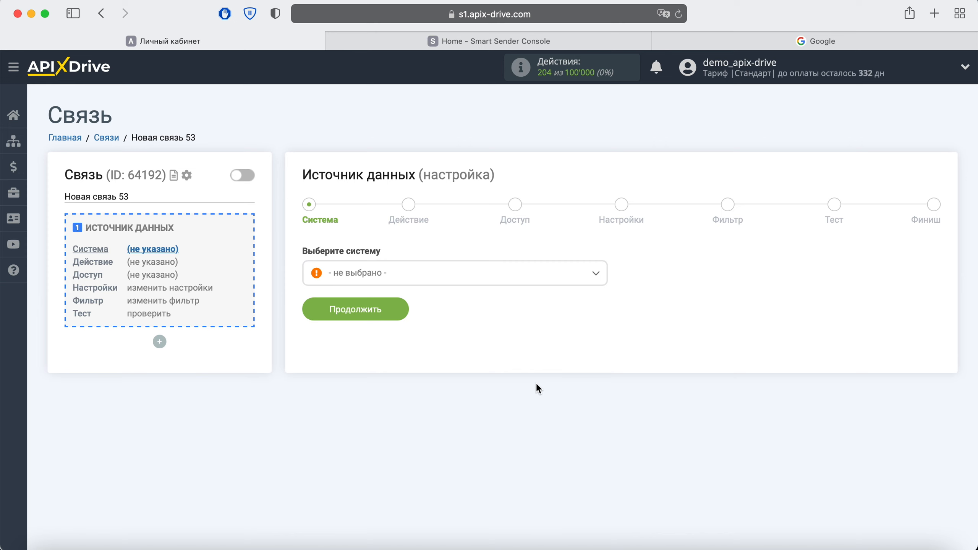
{"action": "left_click", "coordinate": [495, 278]}
{"action": "scroll", "coordinate": [527, 361], "scroll_direction": "down", "scroll_amount": 5}
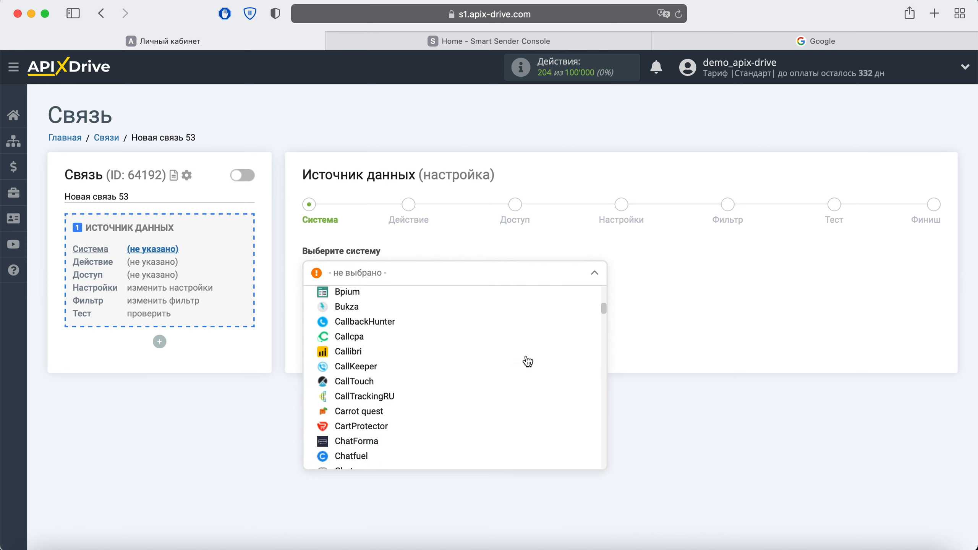
{"action": "scroll", "coordinate": [528, 361], "scroll_direction": "down", "scroll_amount": 20}
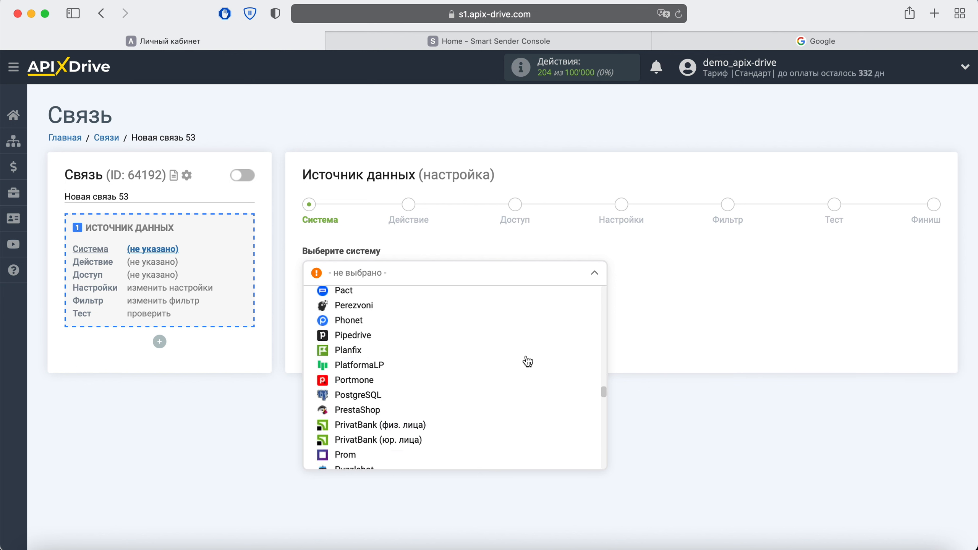
{"action": "scroll", "coordinate": [527, 360], "scroll_direction": "down", "scroll_amount": 10}
{"action": "left_click", "coordinate": [381, 394]}
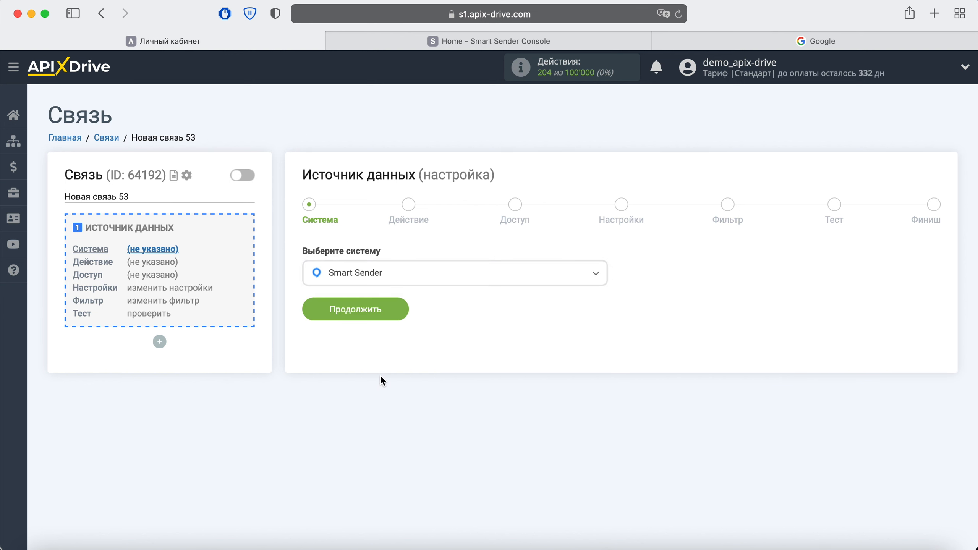
{"action": "left_click", "coordinate": [398, 310]}
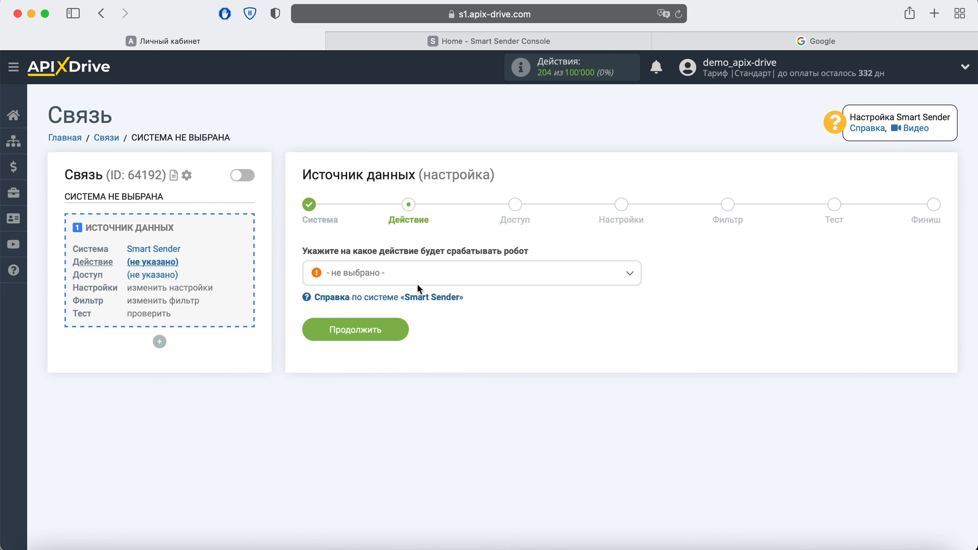
Step: Set the Smart Sender action to 'Получить контакты (новые)' and begin connecting an account
{"action": "left_click", "coordinate": [430, 274]}
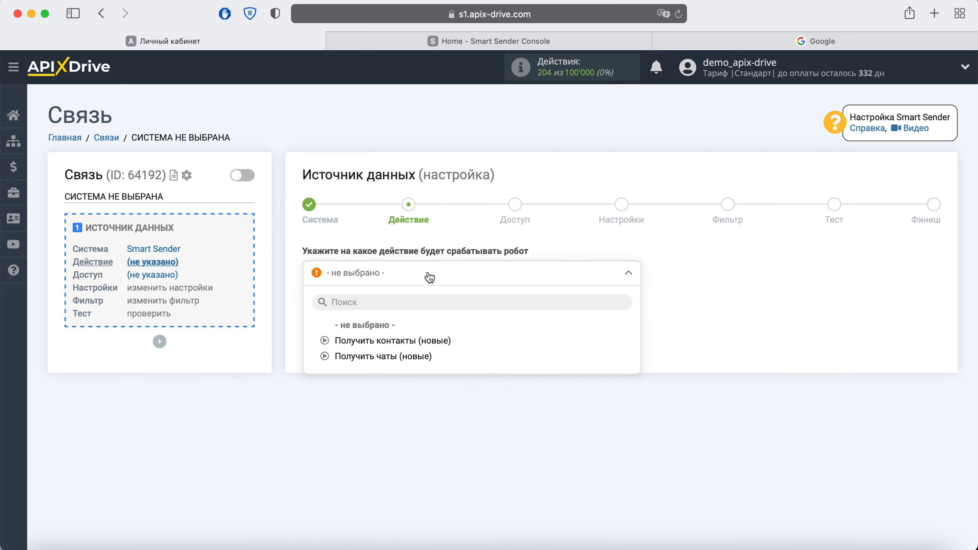
{"action": "left_click", "coordinate": [402, 340]}
{"action": "left_click", "coordinate": [398, 330]}
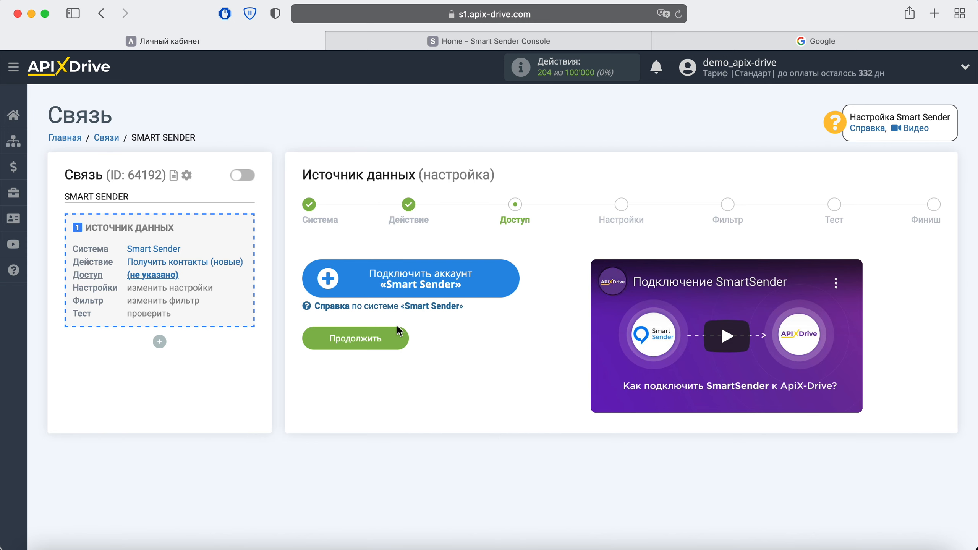
{"action": "left_click", "coordinate": [509, 274]}
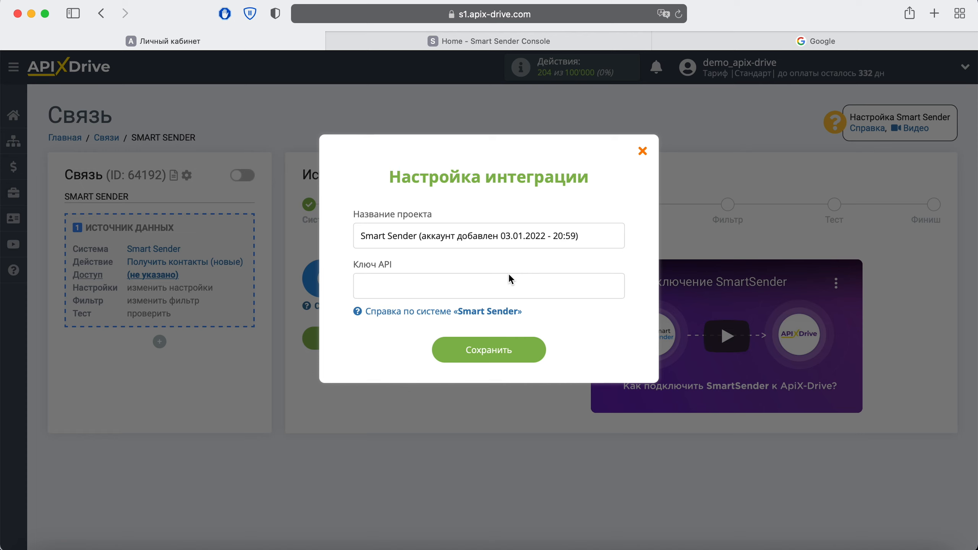
Step: Reveal and copy the API key on Smart Sender Console's Integrations page, then return to ApiX-Drive
{"action": "left_click", "coordinate": [497, 42]}
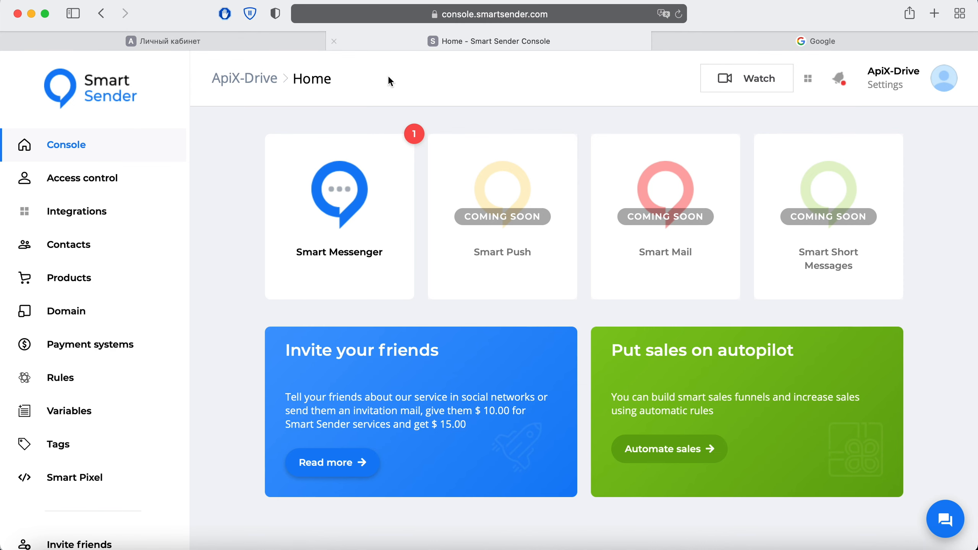
{"action": "left_click", "coordinate": [66, 219]}
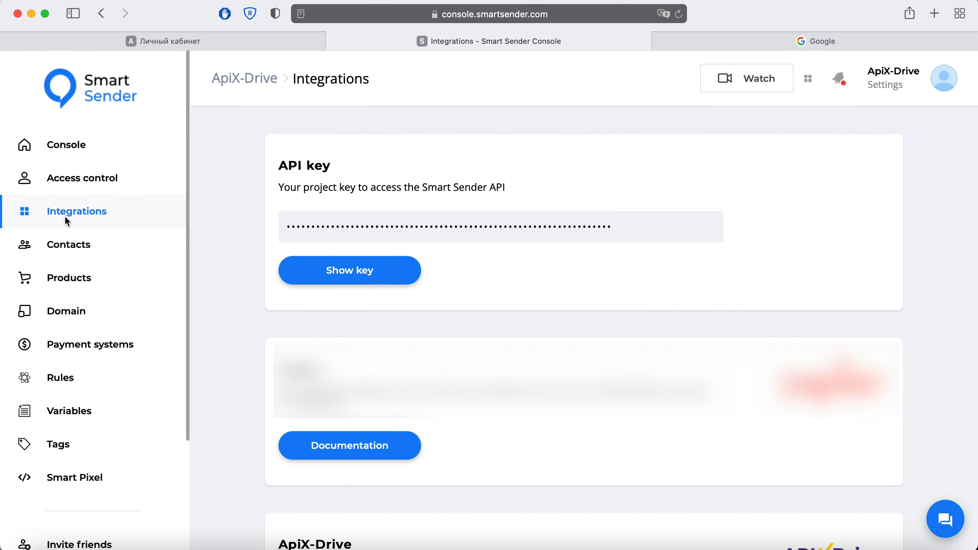
{"action": "left_click", "coordinate": [375, 270]}
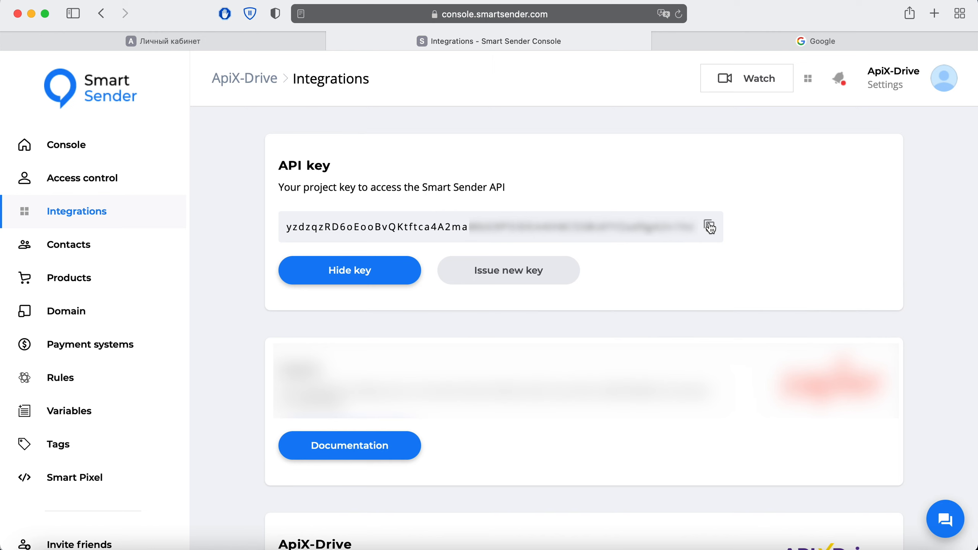
{"action": "left_click", "coordinate": [186, 38]}
{"action": "left_click", "coordinate": [381, 286]}
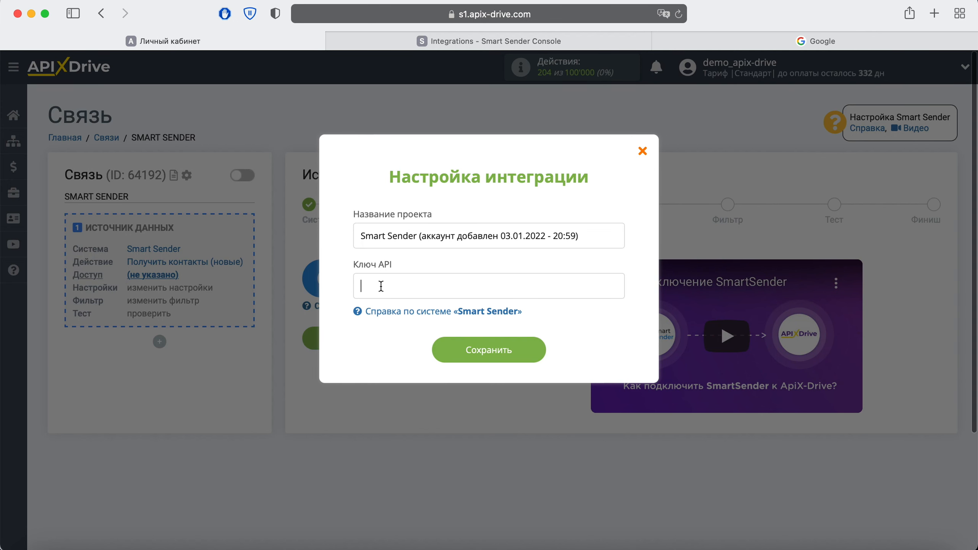
Step: Paste the copied key into Ключ API and save the Smart Sender integration
{"action": "right_click", "coordinate": [381, 285]}
{"action": "left_click", "coordinate": [397, 321]}
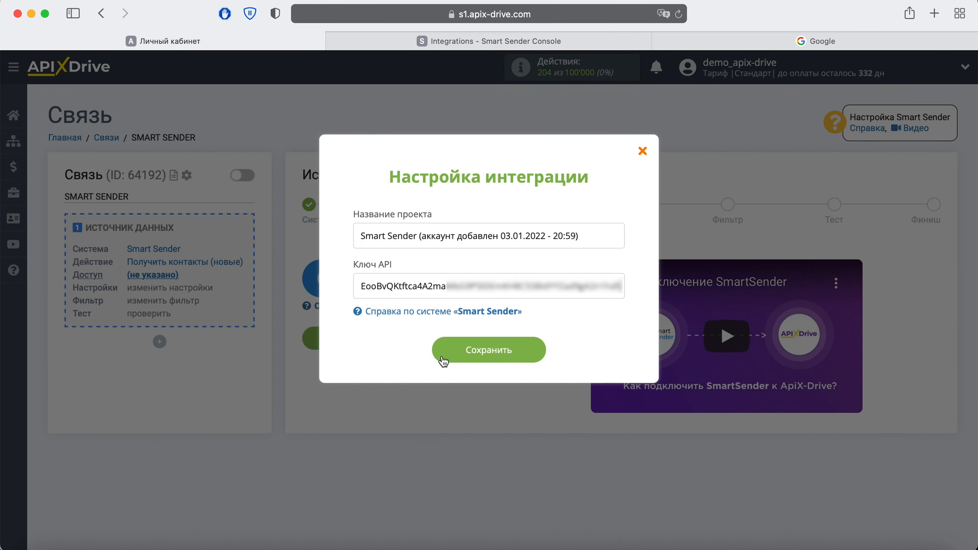
{"action": "left_click", "coordinate": [525, 352]}
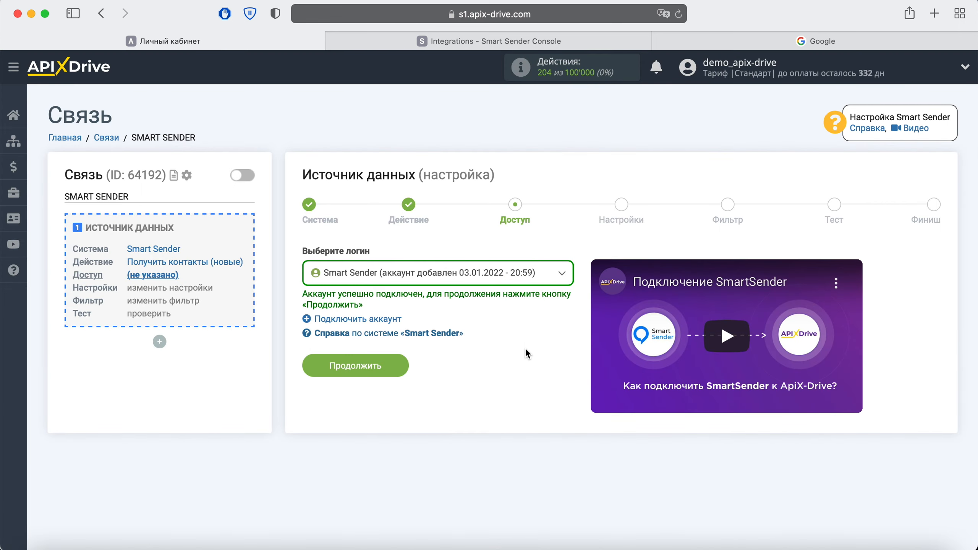
Step: Select the connected Smart Sender login and continue through settings to the filter step
{"action": "left_click", "coordinate": [556, 278]}
{"action": "left_click", "coordinate": [495, 358]}
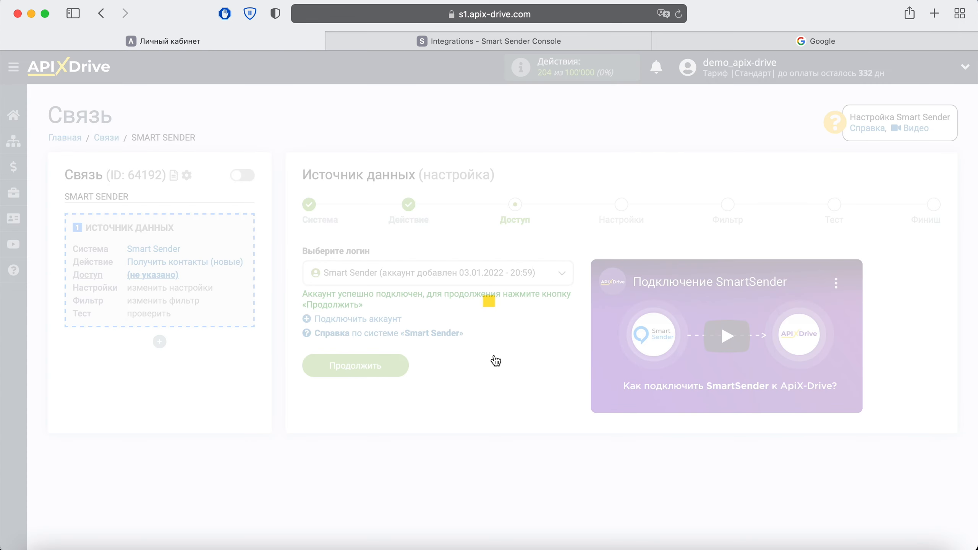
{"action": "left_click", "coordinate": [393, 366]}
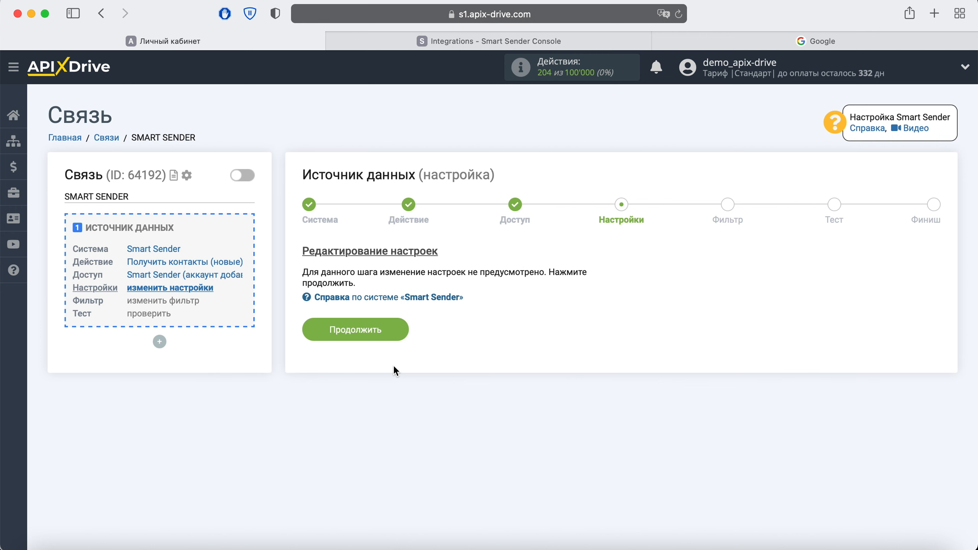
{"action": "left_click", "coordinate": [393, 332]}
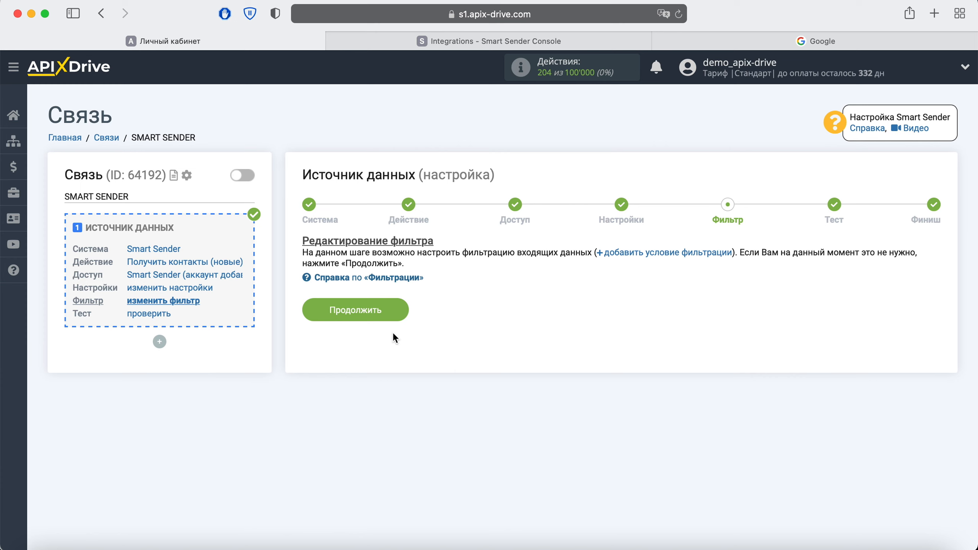
Step: Skip the filter, accept the test contact data, and start the data receiver setup
{"action": "left_click", "coordinate": [397, 312]}
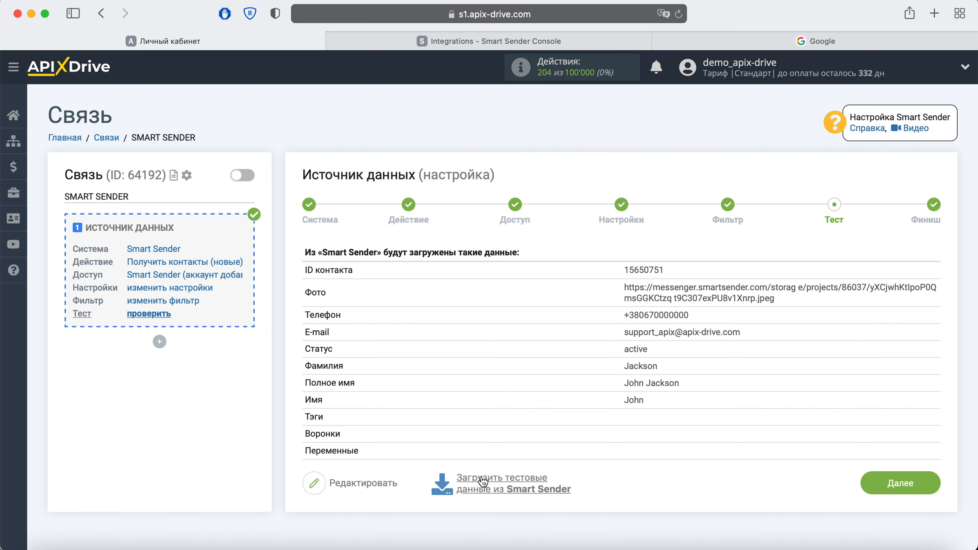
{"action": "left_click", "coordinate": [915, 486]}
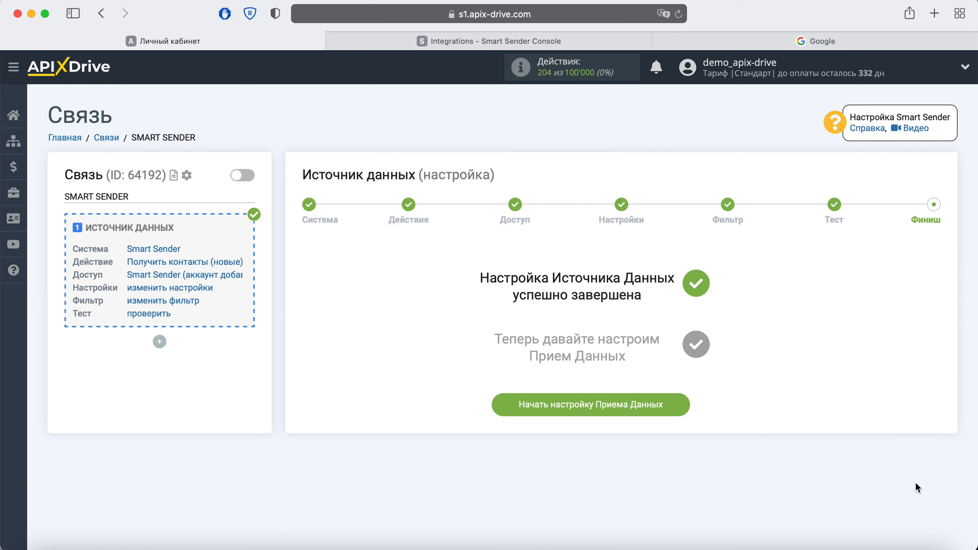
{"action": "left_click", "coordinate": [665, 403]}
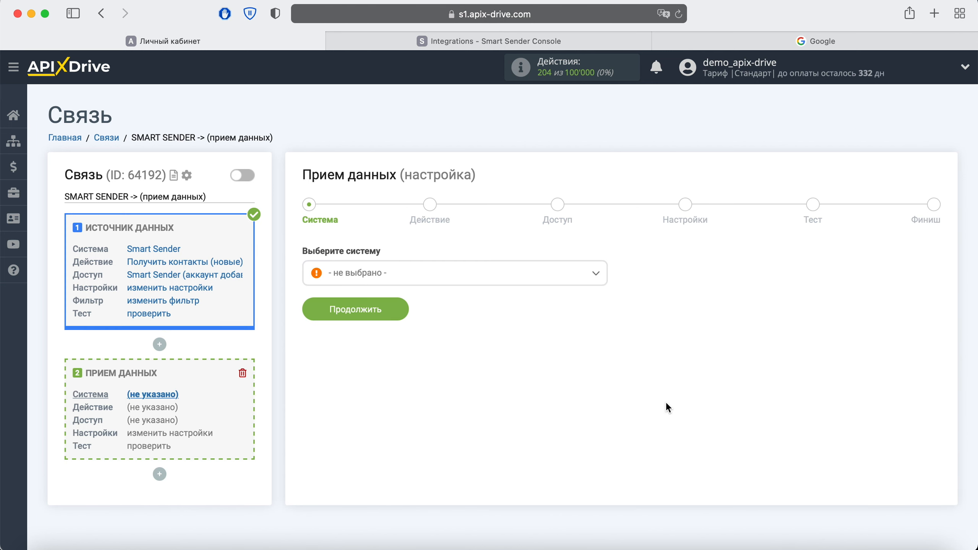
Step: Choose Gmail (прием) as the receiving system
{"action": "left_click", "coordinate": [592, 274]}
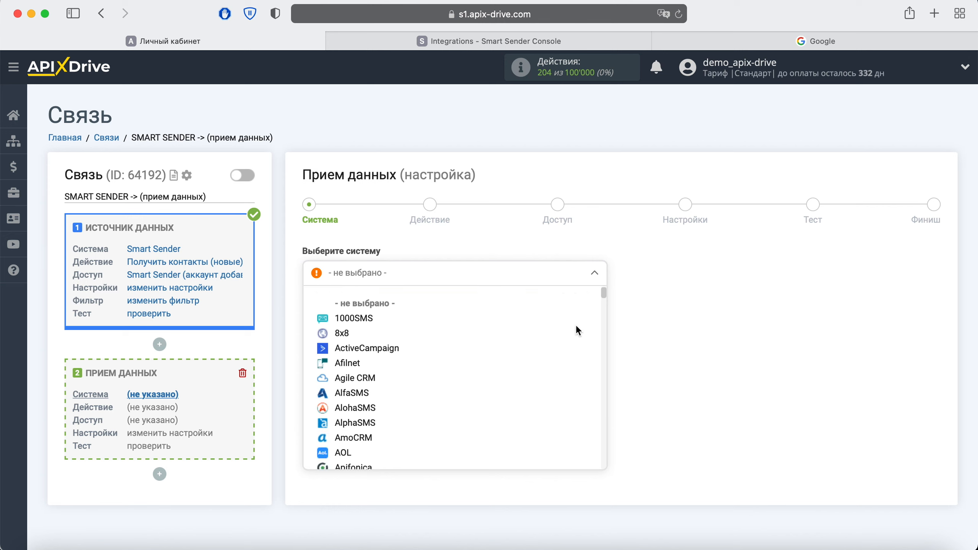
{"action": "scroll", "coordinate": [576, 327], "scroll_direction": "down", "scroll_amount": 15}
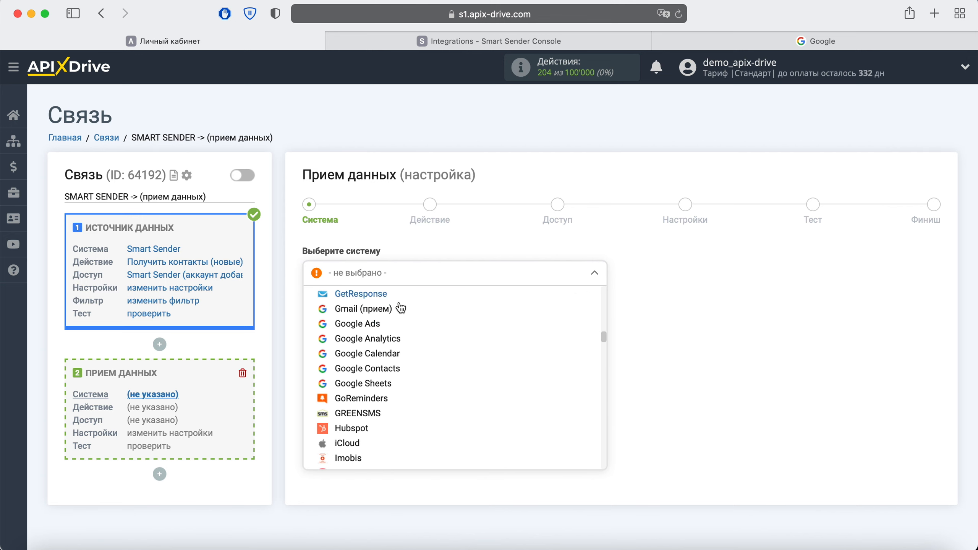
{"action": "left_click", "coordinate": [400, 308]}
{"action": "left_click", "coordinate": [398, 310]}
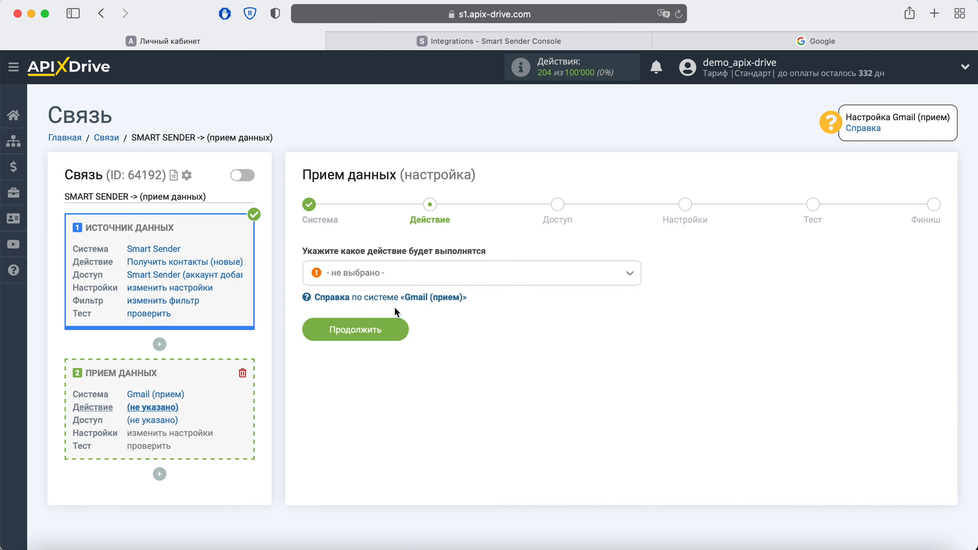
Step: Set the Gmail action to 'Отправить письмо' and begin connecting a Gmail account
{"action": "left_click", "coordinate": [410, 272]}
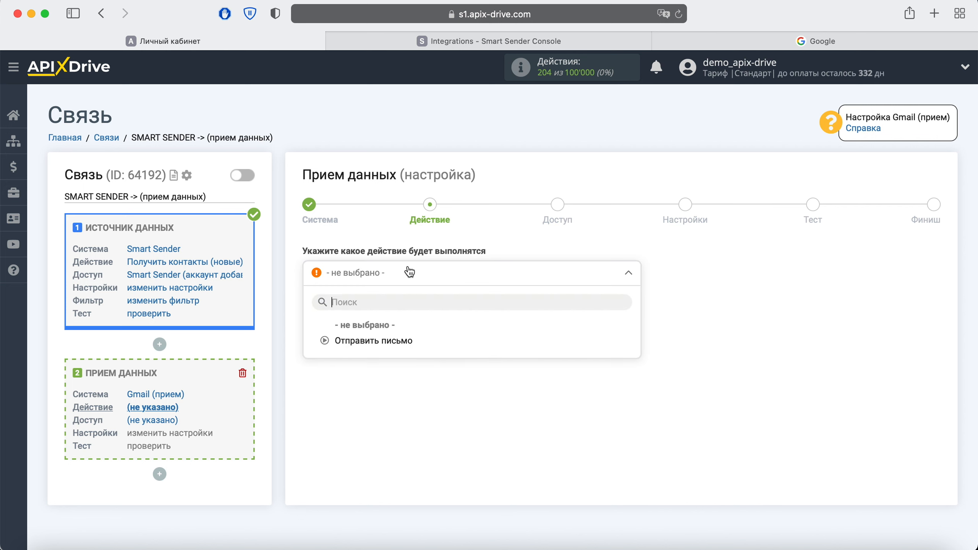
{"action": "left_click", "coordinate": [398, 341]}
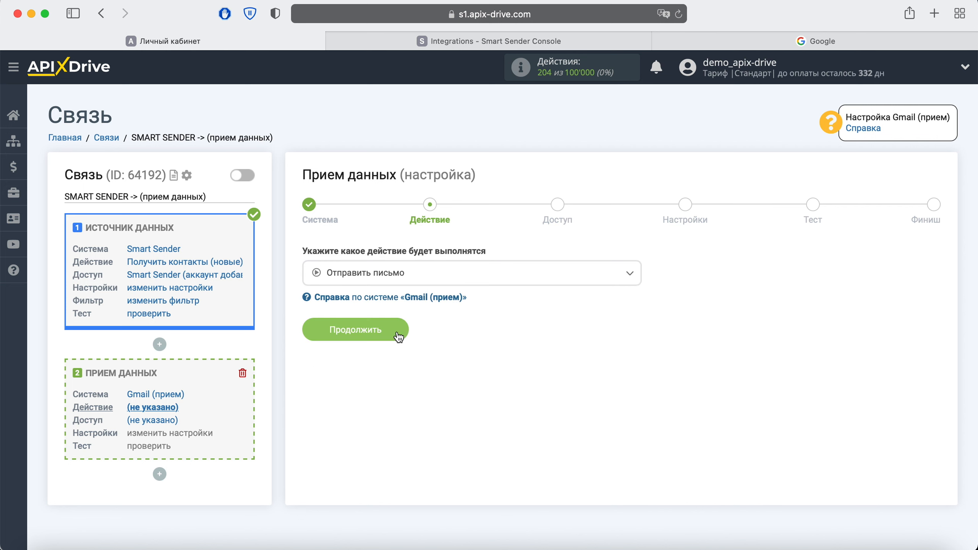
{"action": "left_click", "coordinate": [397, 332]}
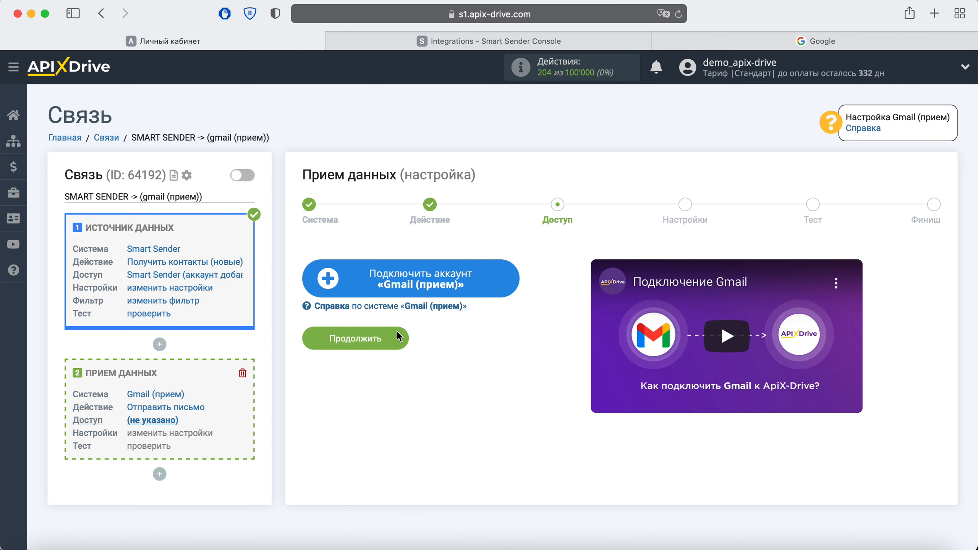
{"action": "left_click", "coordinate": [491, 279]}
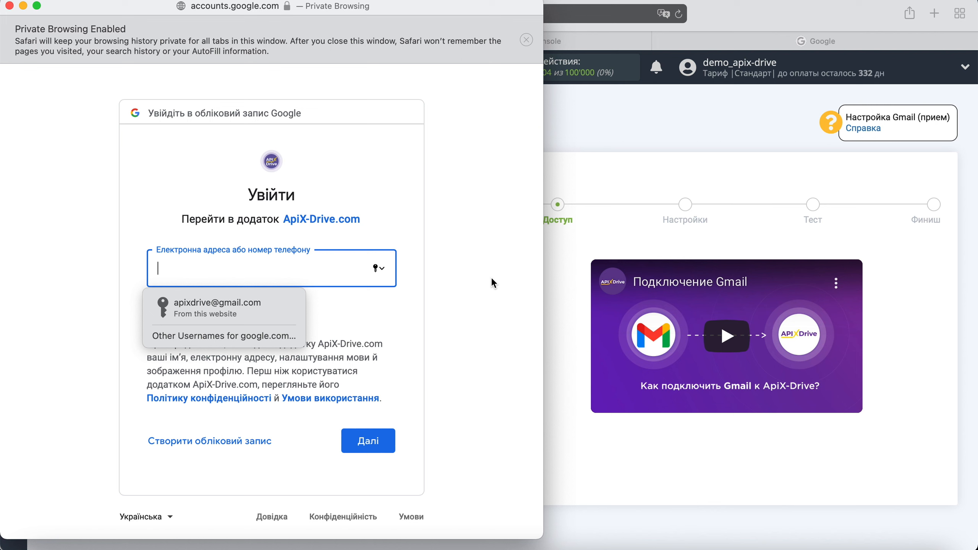
Step: Sign in to Google with the saved e-mail and password, and allow ApiX-Drive access
{"action": "left_click", "coordinate": [218, 307]}
{"action": "left_click", "coordinate": [374, 431]}
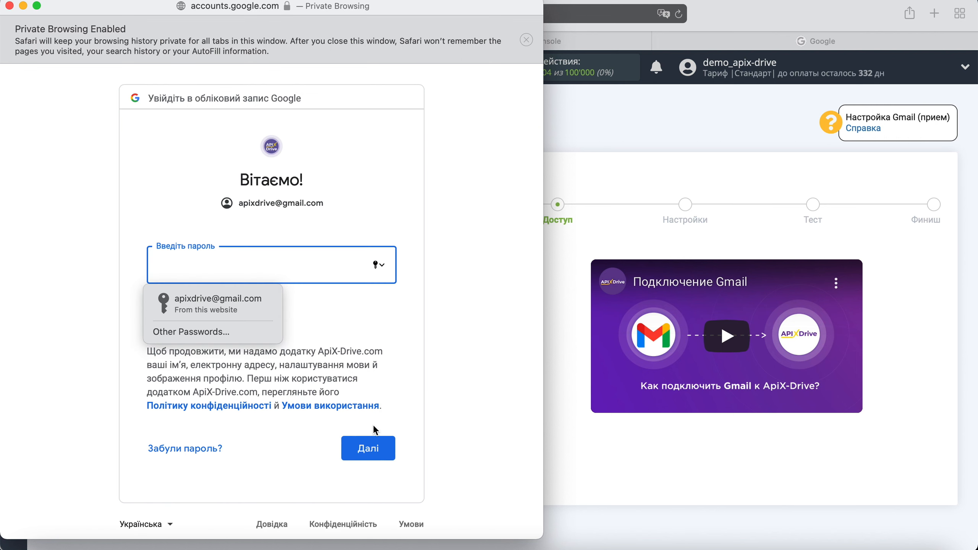
{"action": "left_click", "coordinate": [248, 309]}
{"action": "left_click", "coordinate": [382, 448]}
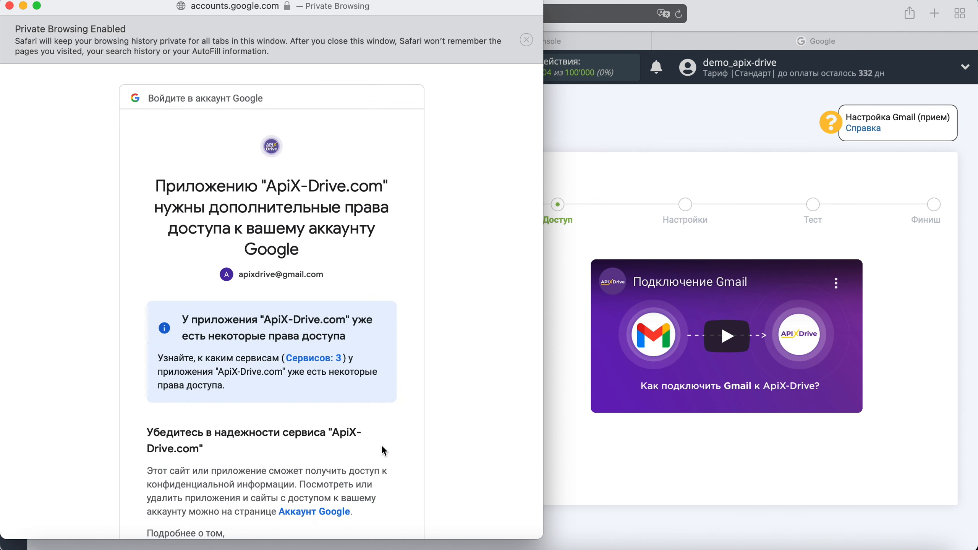
{"action": "scroll", "coordinate": [383, 447], "scroll_direction": "down", "scroll_amount": 5}
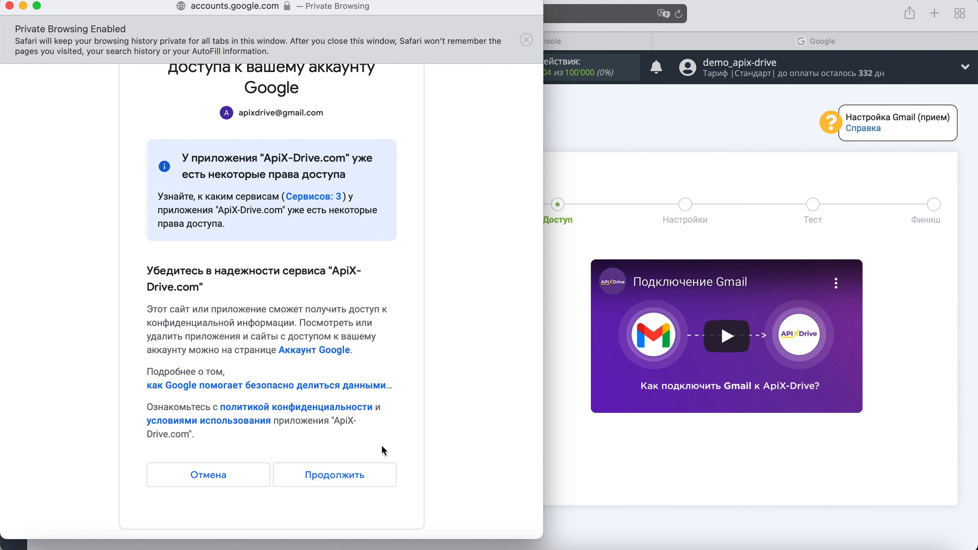
{"action": "left_click", "coordinate": [373, 473]}
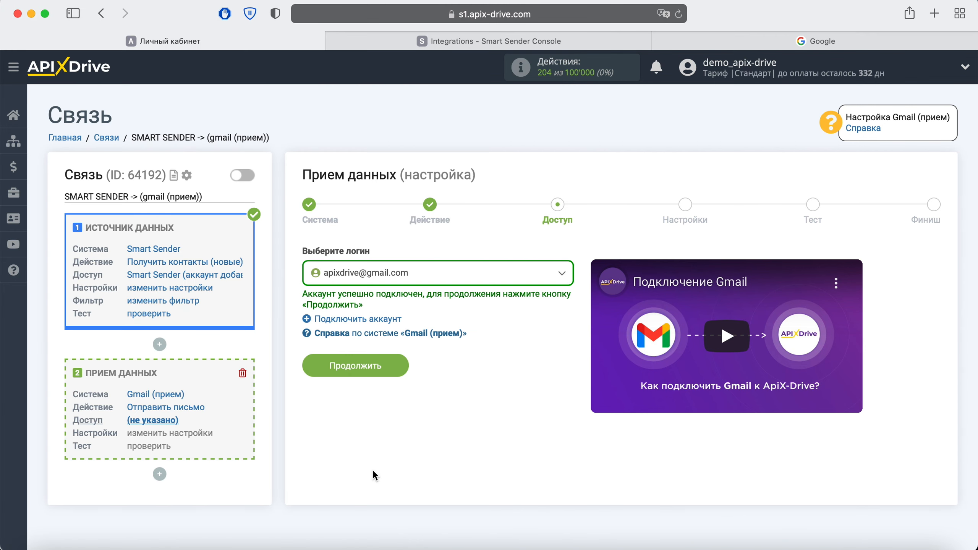
Step: Select the connected Gmail account as the login and continue to letter settings
{"action": "left_click", "coordinate": [557, 282]}
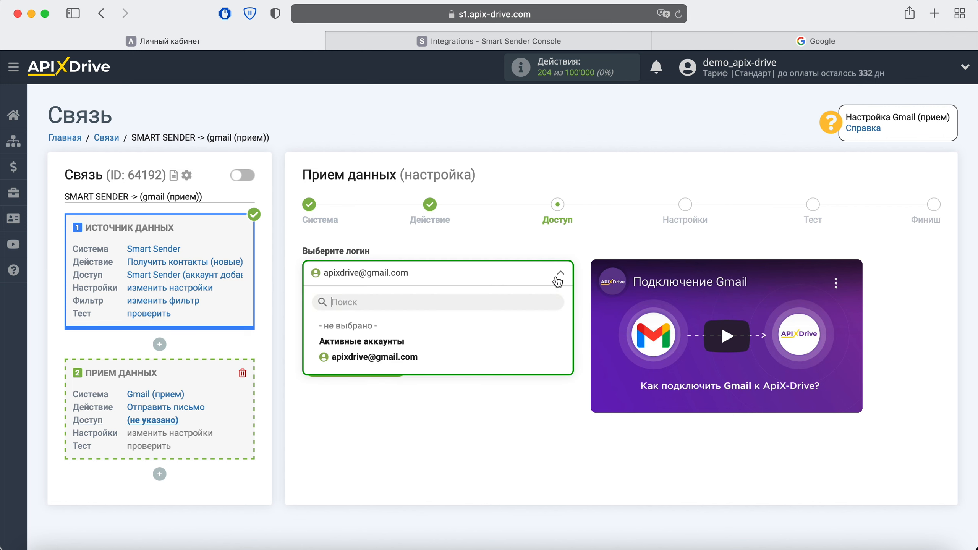
{"action": "left_click", "coordinate": [413, 358]}
{"action": "left_click", "coordinate": [399, 363]}
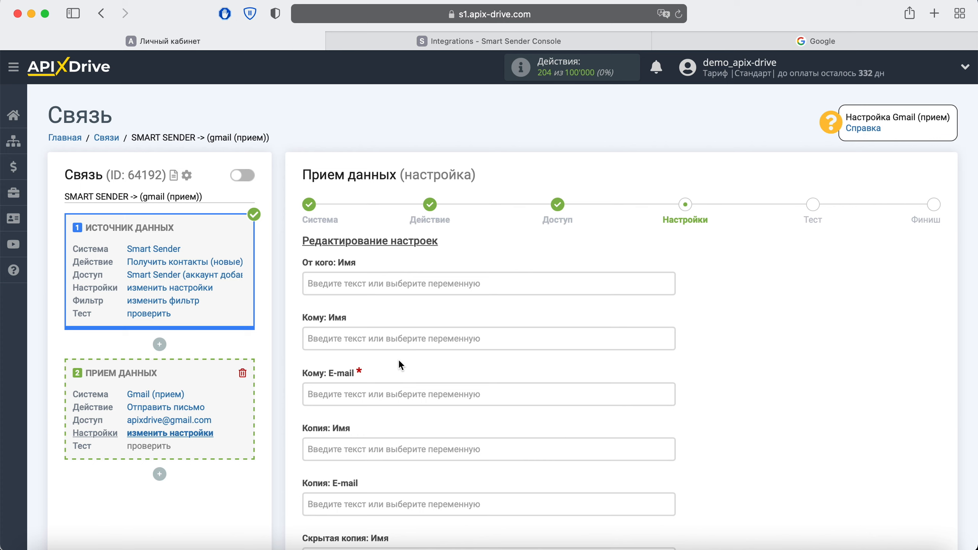
Step: Enter the connected Gmail account's address in the Кому: E-mail field
{"action": "left_click", "coordinate": [379, 393]}
{"action": "scroll", "coordinate": [373, 397], "scroll_direction": "down", "scroll_amount": 6}
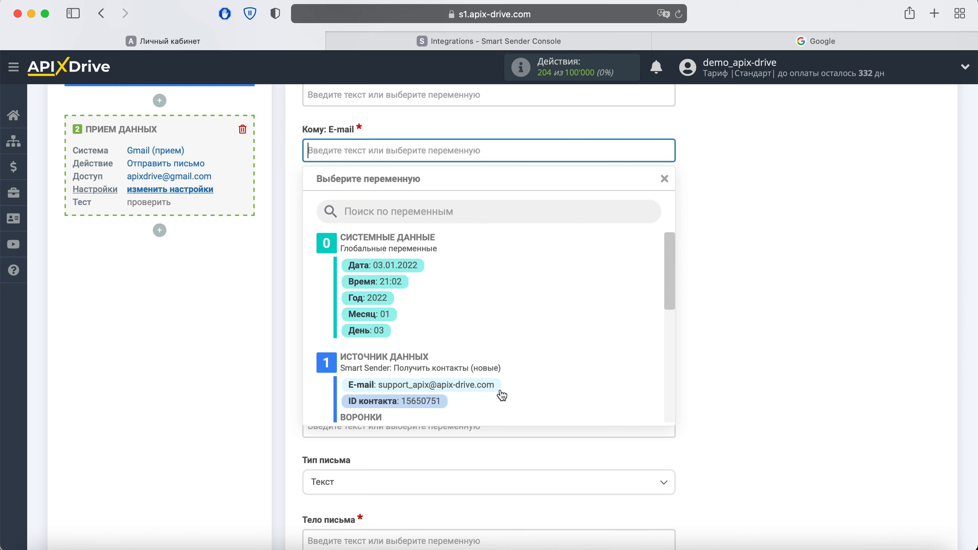
{"action": "left_click", "coordinate": [738, 307]}
{"action": "scroll", "coordinate": [738, 307], "scroll_direction": "down", "scroll_amount": 5}
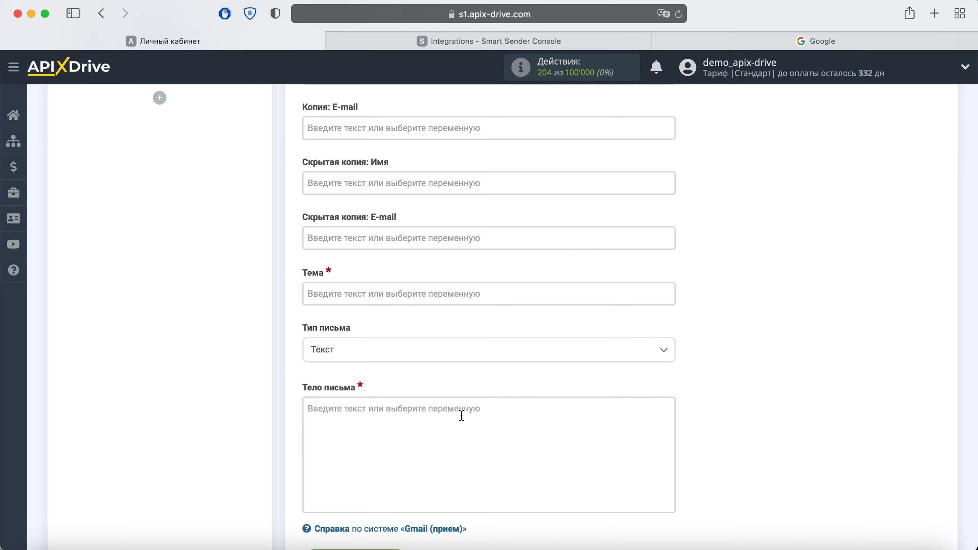
{"action": "scroll", "coordinate": [461, 415], "scroll_direction": "up", "scroll_amount": 3}
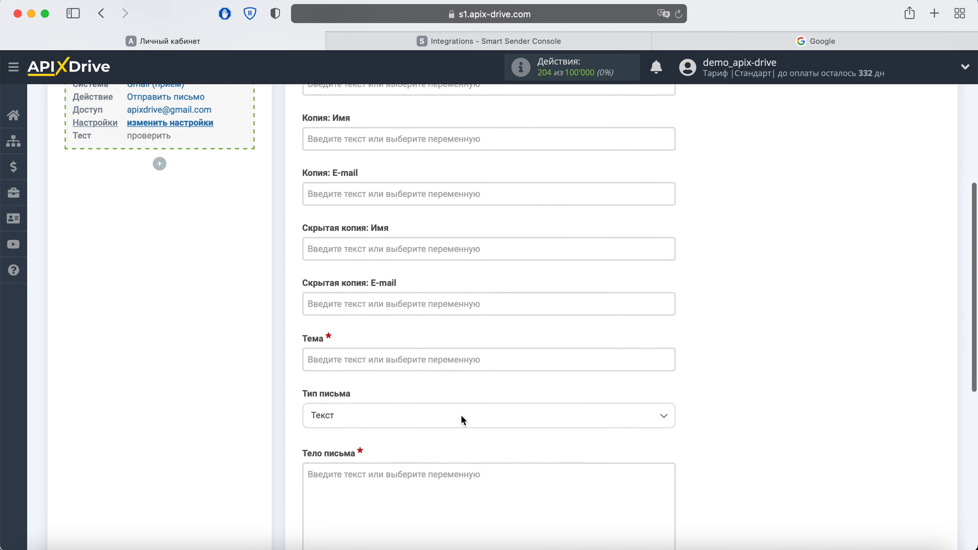
{"action": "scroll", "coordinate": [460, 414], "scroll_direction": "up", "scroll_amount": 5}
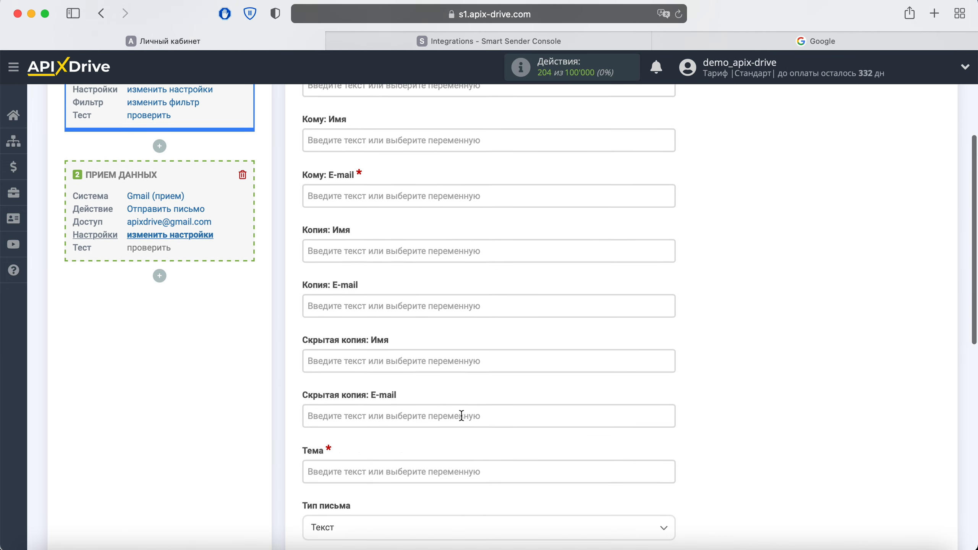
{"action": "scroll", "coordinate": [461, 414], "scroll_direction": "up", "scroll_amount": 3}
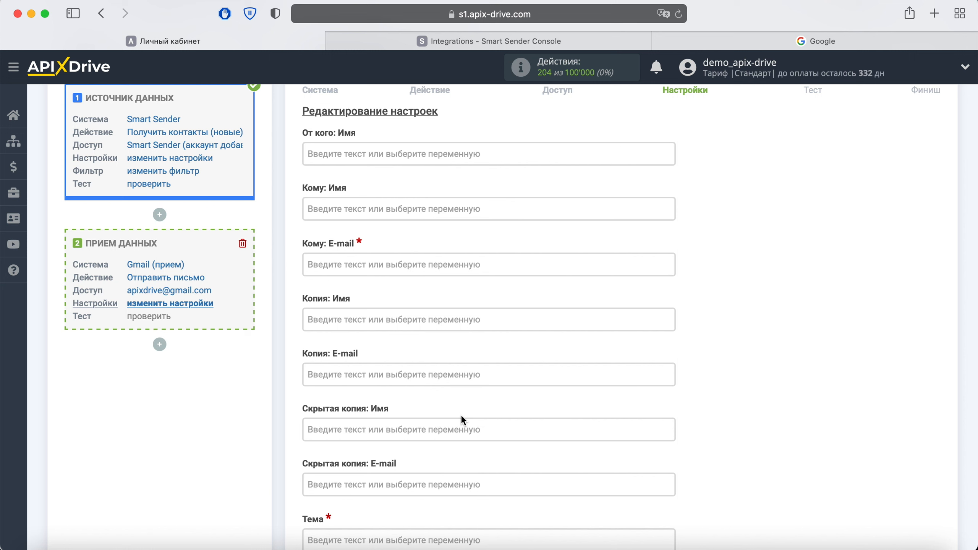
{"action": "left_click", "coordinate": [363, 265]}
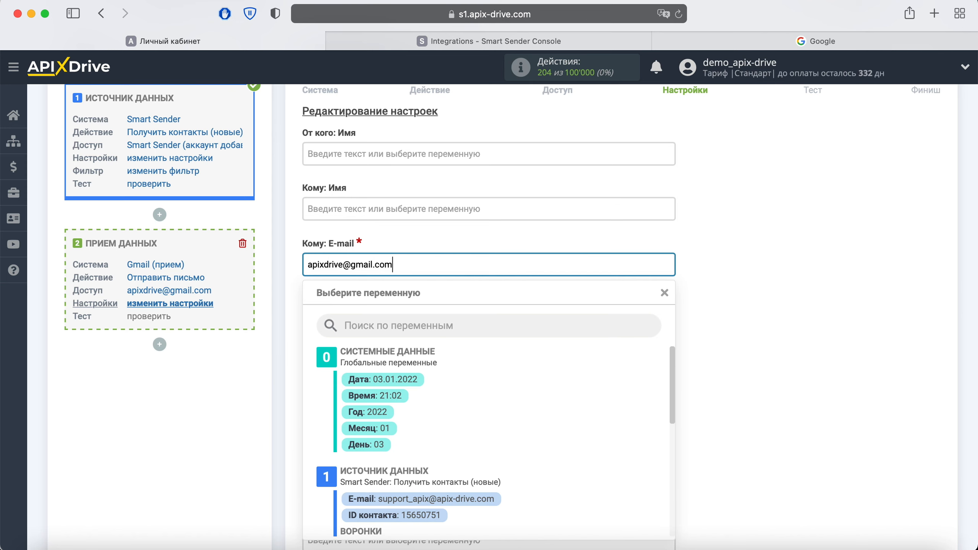
{"action": "left_click", "coordinate": [769, 251]}
{"action": "scroll", "coordinate": [770, 252], "scroll_direction": "down", "scroll_amount": 5}
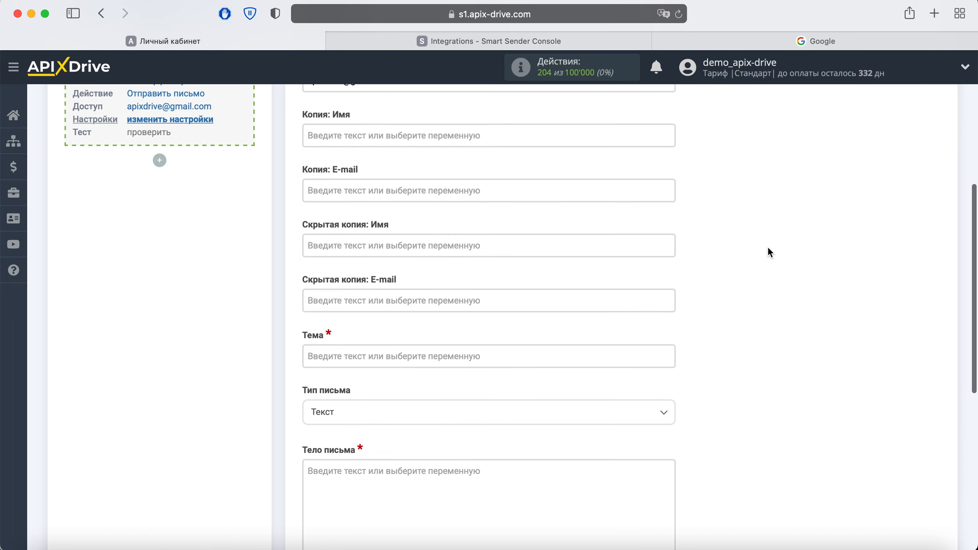
{"action": "scroll", "coordinate": [768, 248], "scroll_direction": "down", "scroll_amount": 2}
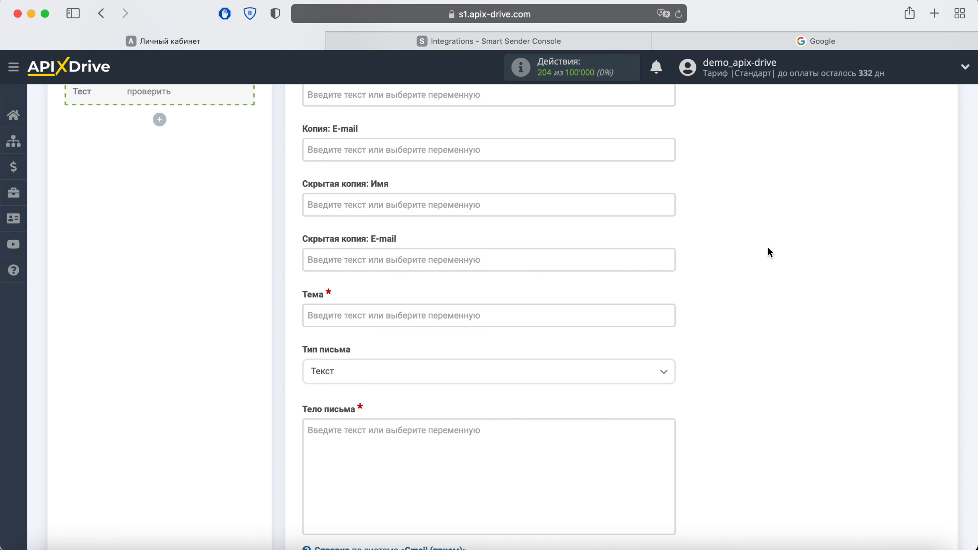
Step: Set the subject to 'Новый контакт из Smart Sender' followed by the contact's Полное имя
{"action": "left_click", "coordinate": [421, 315]}
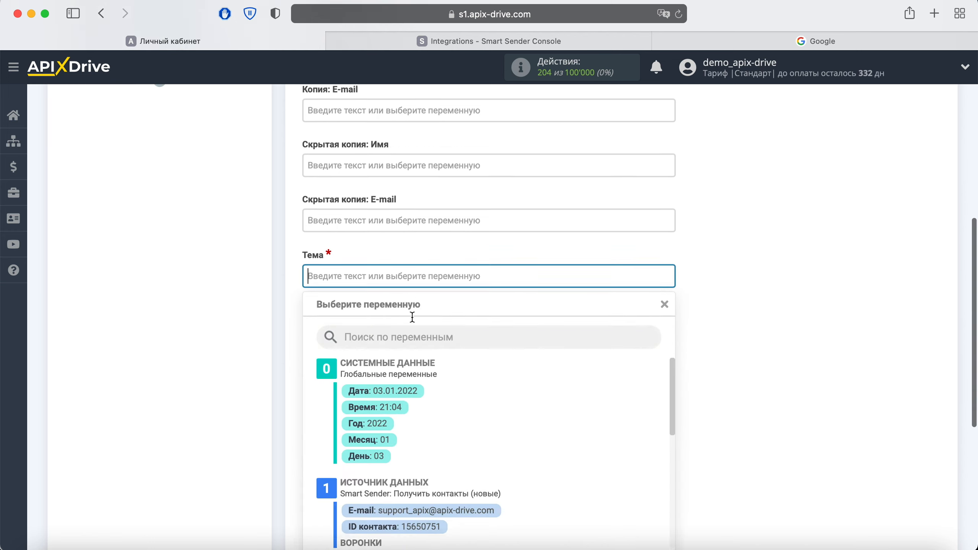
{"action": "scroll", "coordinate": [570, 279], "scroll_direction": "down", "scroll_amount": 6}
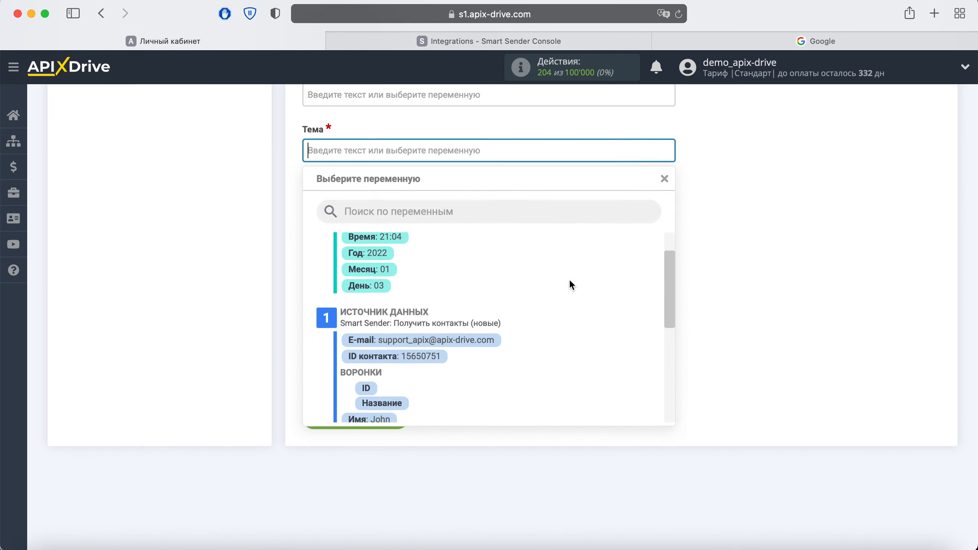
{"action": "left_click", "coordinate": [448, 330]}
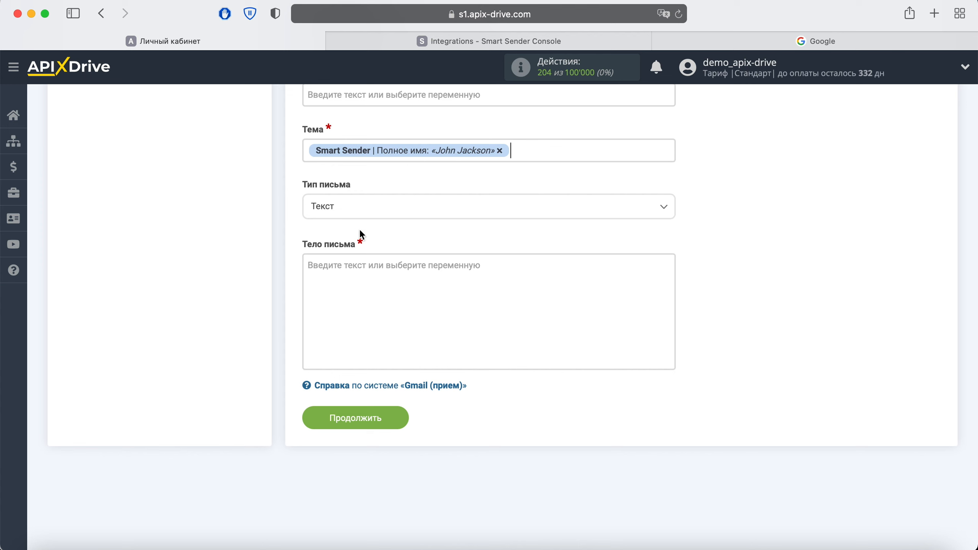
{"action": "left_click", "coordinate": [310, 153]}
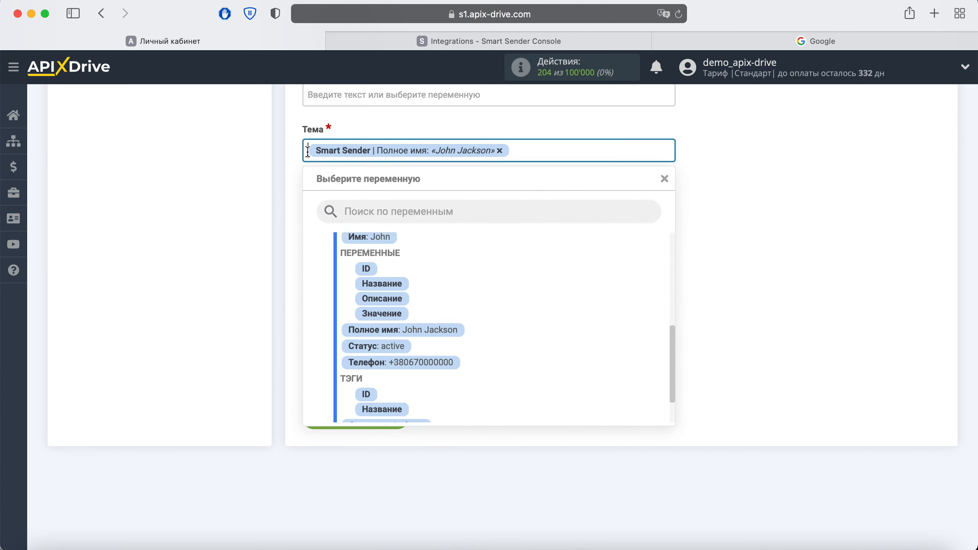
{"action": "type", "text": "Новый контакт из Sma "}
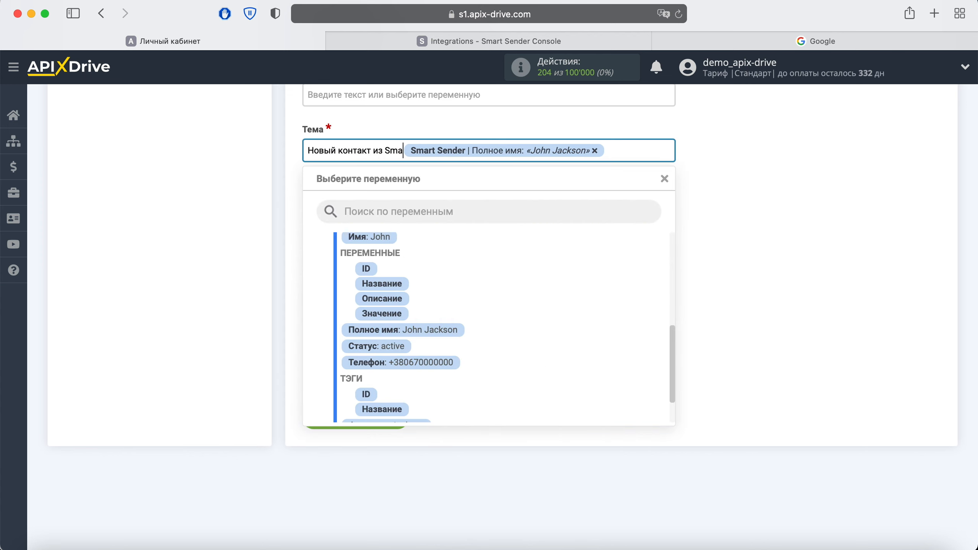
{"action": "type", "text": "rt Sender"}
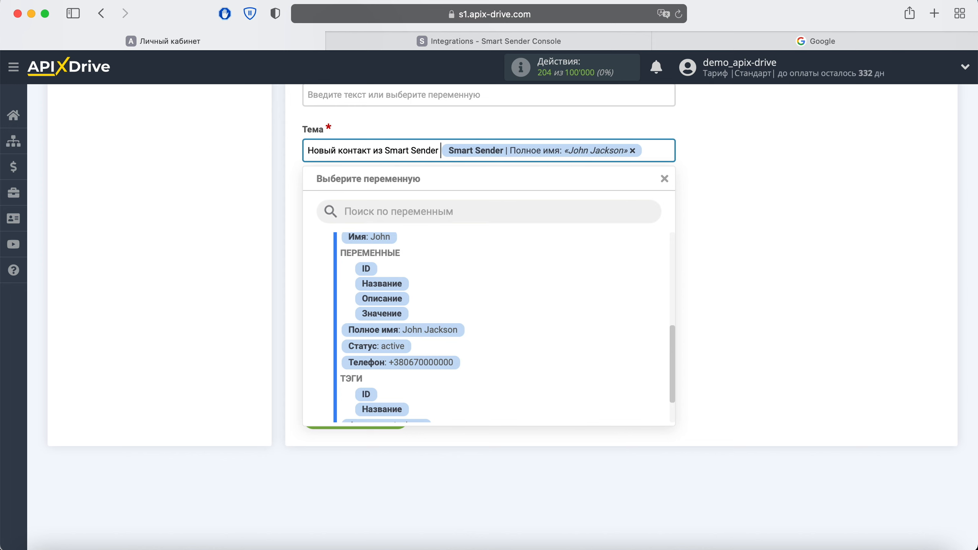
Step: Start the body with 'Новый контакт Имя' followed by the Полное имя variable
{"action": "left_click", "coordinate": [700, 199]}
{"action": "left_click", "coordinate": [415, 278]}
{"action": "type", "text": "Нов"}
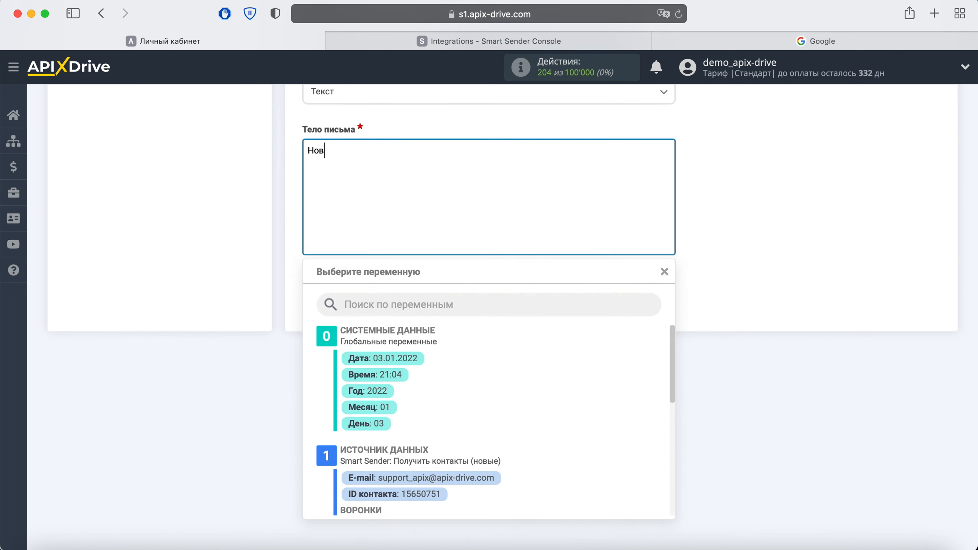
{"action": "type", "text": "ый контакт "}
{"action": "type", "text": "Имя"}
{"action": "scroll", "coordinate": [465, 337], "scroll_direction": "down", "scroll_amount": 10}
{"action": "left_click", "coordinate": [440, 418]}
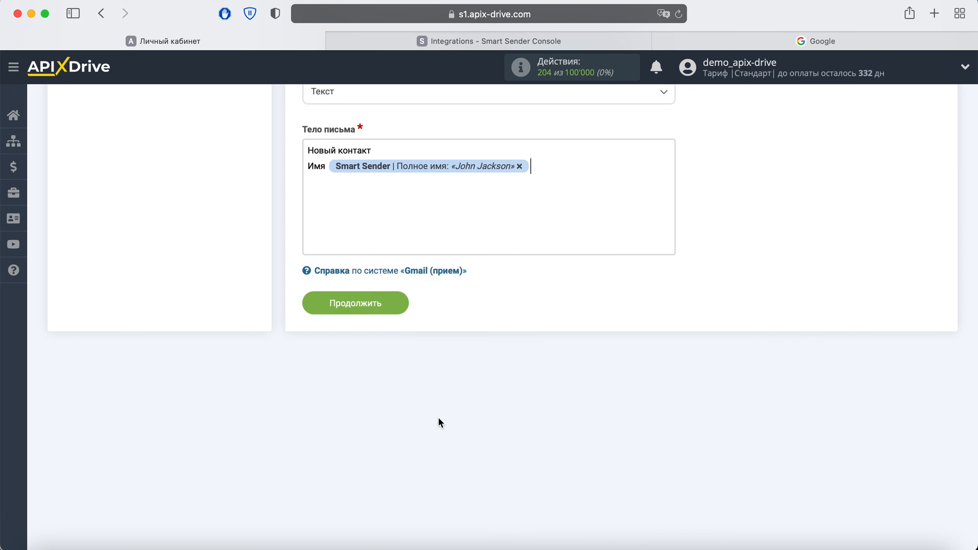
Step: Add body lines 'Email' and 'Телефон' with the contact's E-mail and Телефон variables
{"action": "key", "text": "Return"}
{"action": "type", "text": "Email"}
{"action": "left_click", "coordinate": [428, 212]}
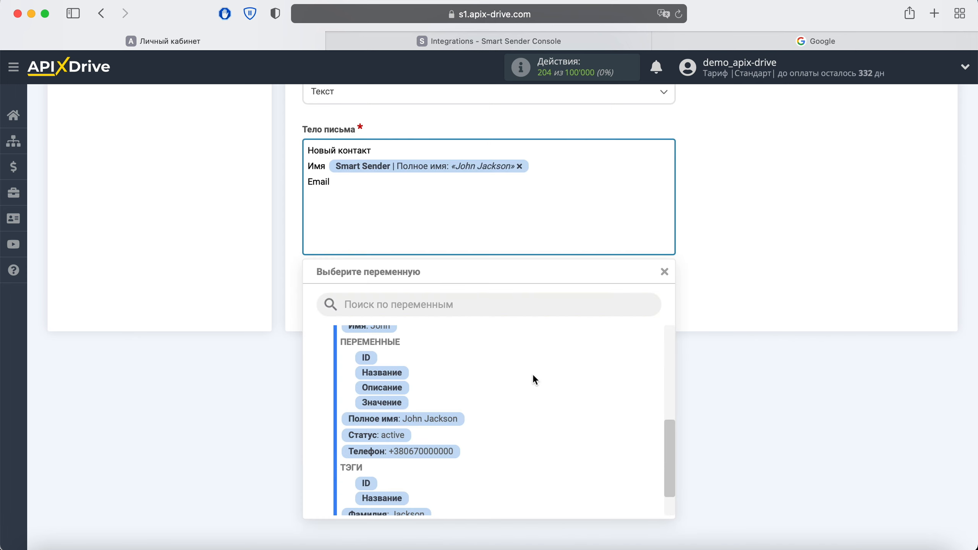
{"action": "scroll", "coordinate": [533, 376], "scroll_direction": "up", "scroll_amount": 5}
{"action": "left_click", "coordinate": [482, 350]}
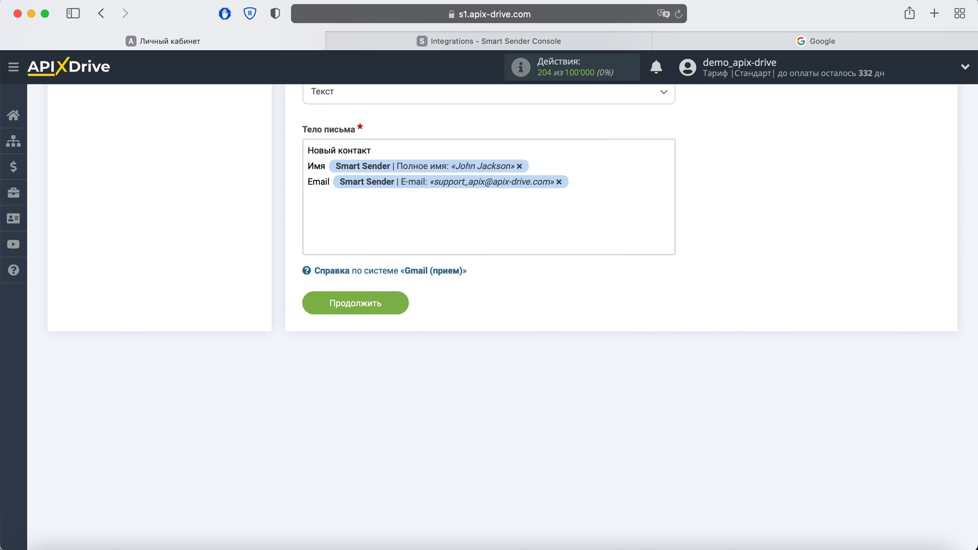
{"action": "key", "text": "Return"}
{"action": "type", "text": "Телефон"}
{"action": "left_click", "coordinate": [418, 196]}
{"action": "scroll", "coordinate": [536, 375], "scroll_direction": "down", "scroll_amount": 5}
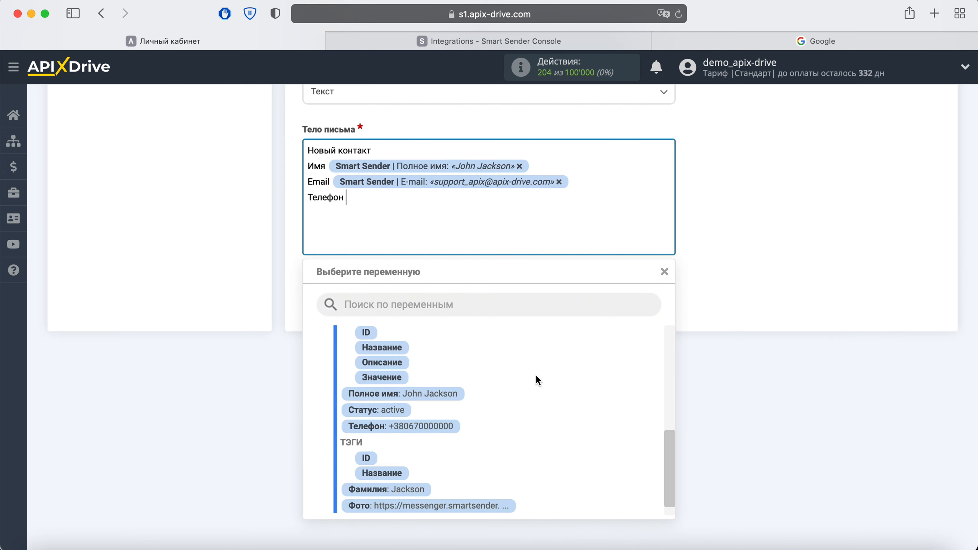
{"action": "left_click", "coordinate": [447, 400]}
Step: Add a 'Дата' line with the current date and time variables
{"action": "key", "text": "Return"}
{"action": "type", "text": "Дата"}
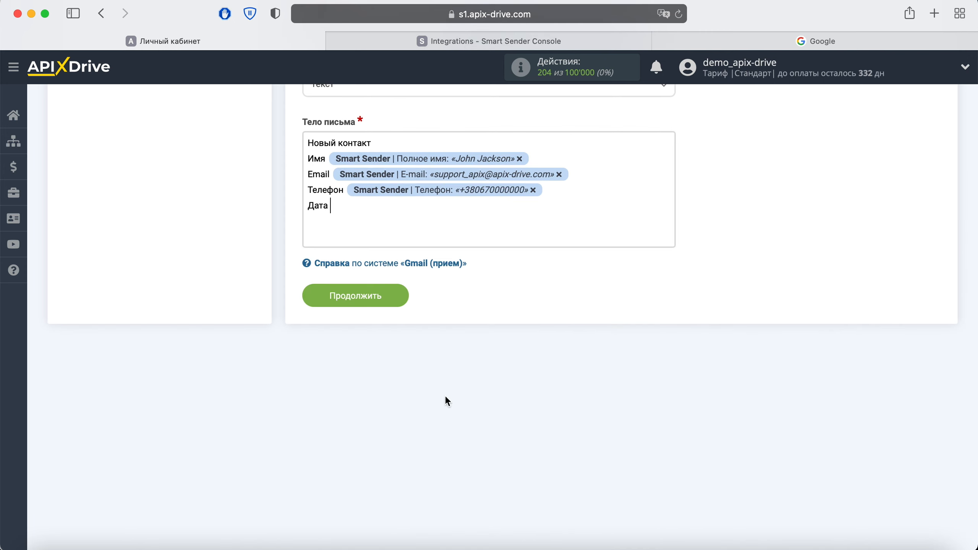
{"action": "left_click", "coordinate": [385, 204]}
{"action": "scroll", "coordinate": [573, 406], "scroll_direction": "up", "scroll_amount": 10}
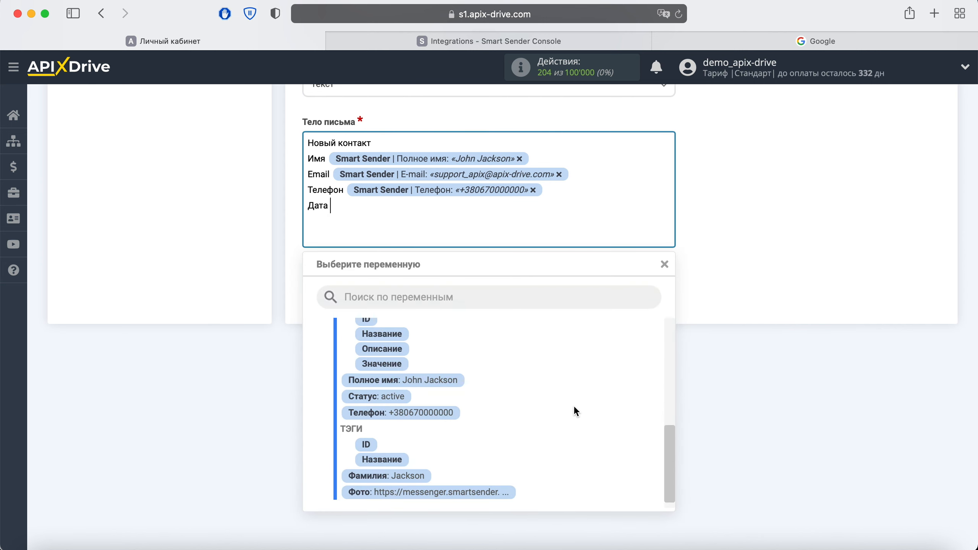
{"action": "scroll", "coordinate": [573, 406], "scroll_direction": "up", "scroll_amount": 3}
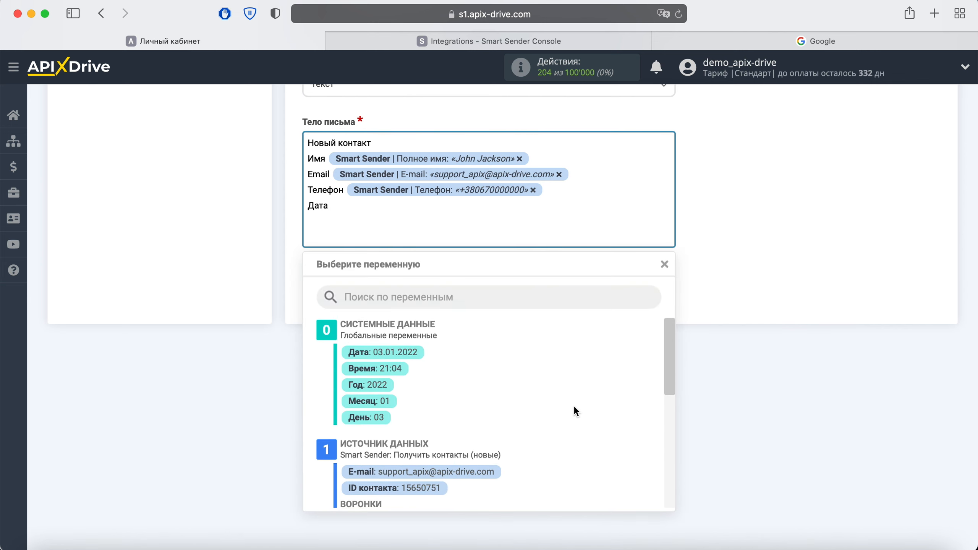
{"action": "left_click", "coordinate": [396, 348]}
{"action": "left_click", "coordinate": [539, 209]}
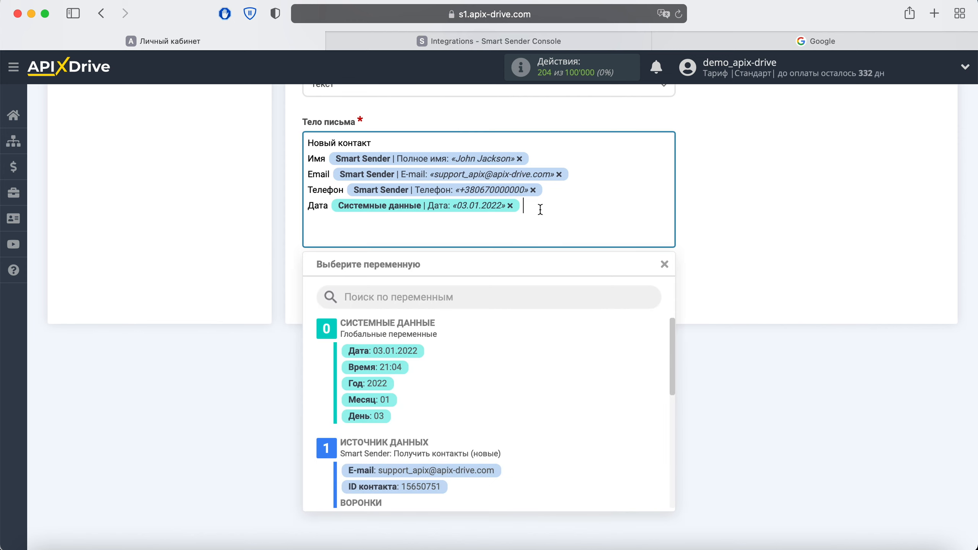
{"action": "left_click", "coordinate": [397, 365]}
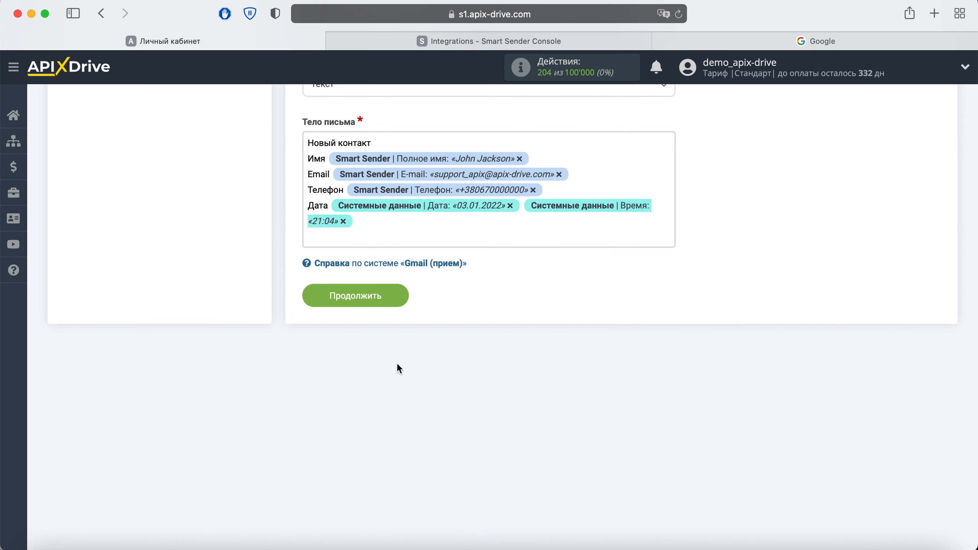
Step: Save the letter settings and send test data to Gmail (прием)
{"action": "left_click", "coordinate": [398, 303]}
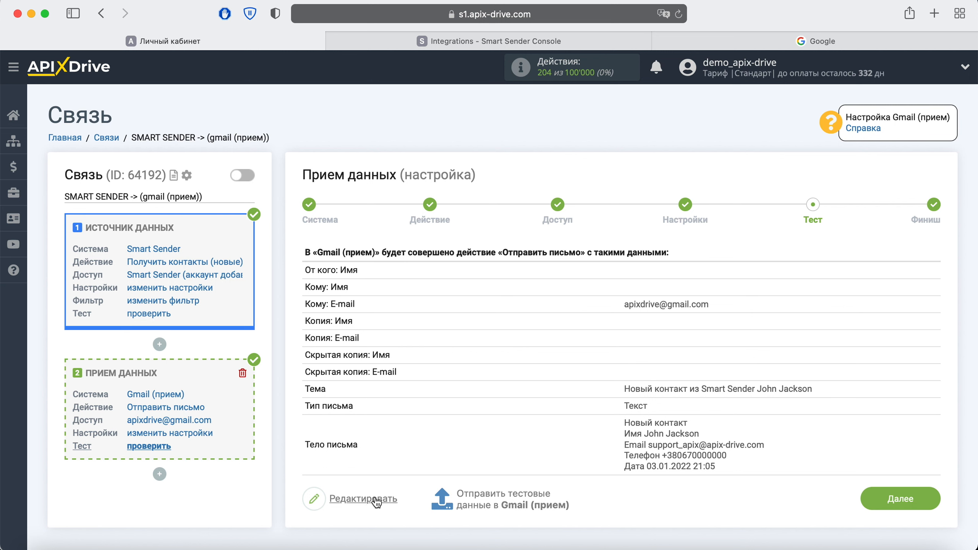
{"action": "left_click", "coordinate": [484, 498]}
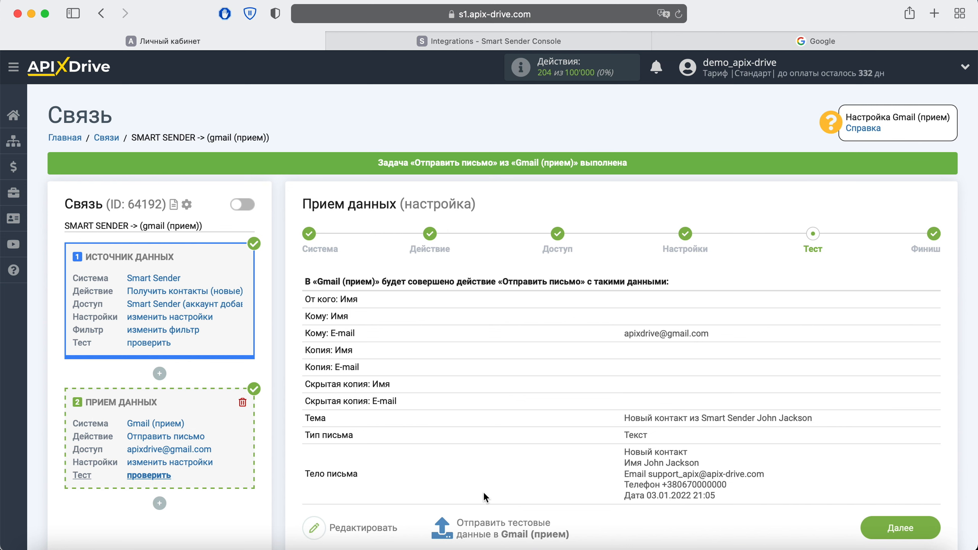
{"action": "left_click", "coordinate": [809, 42]}
Step: Open the 'Новый контакт из Smart Sender' test email in Gmail, then return to ApiX-Drive
{"action": "left_click", "coordinate": [229, 180]}
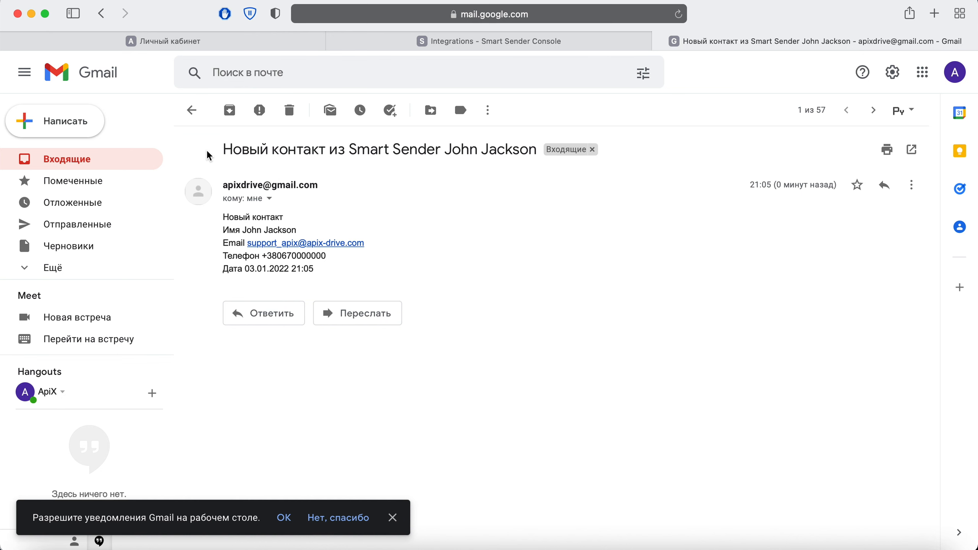
{"action": "left_click", "coordinate": [181, 41]}
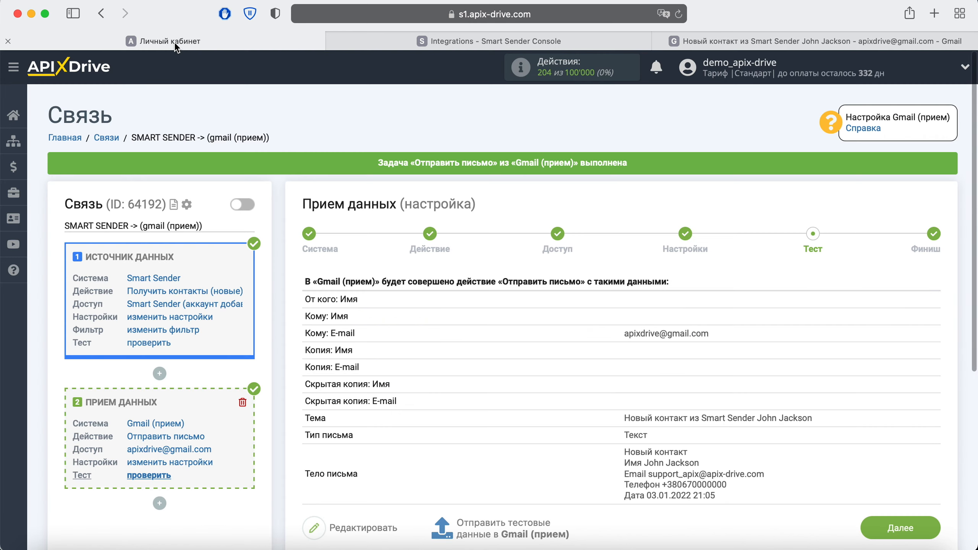
Step: Finish the Gmail setup, enable auto-update and set the connection's update interval to 5 минут
{"action": "left_click", "coordinate": [883, 535]}
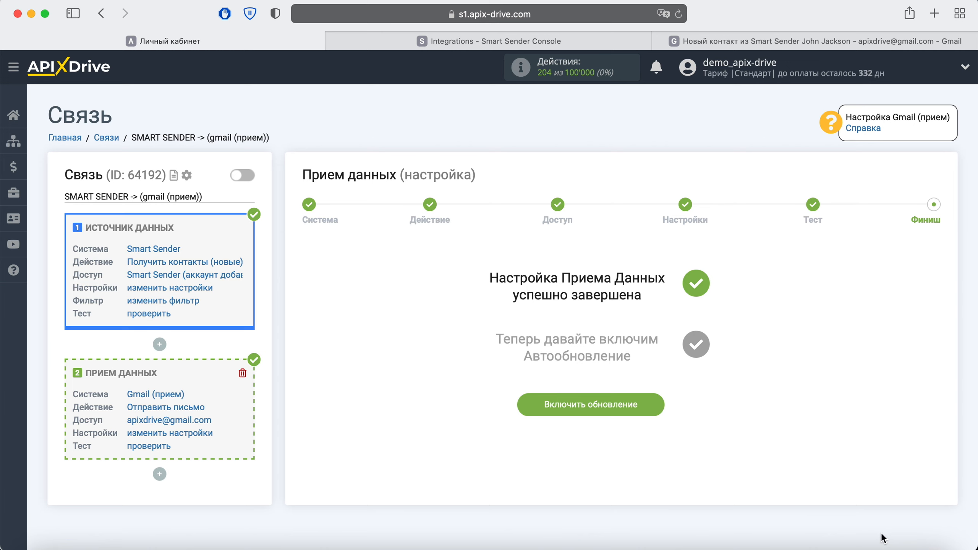
{"action": "left_click", "coordinate": [657, 406]}
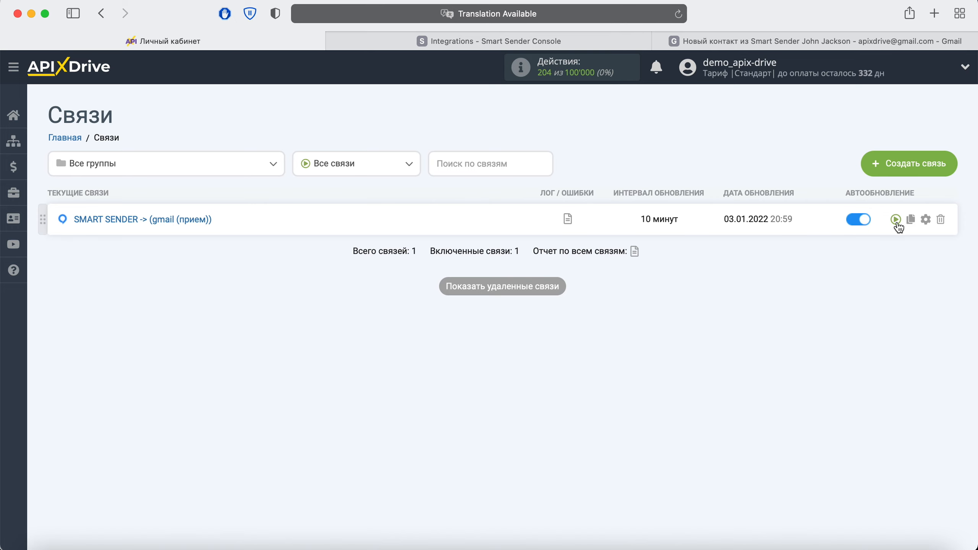
{"action": "left_click", "coordinate": [924, 221]}
{"action": "left_click", "coordinate": [568, 312]}
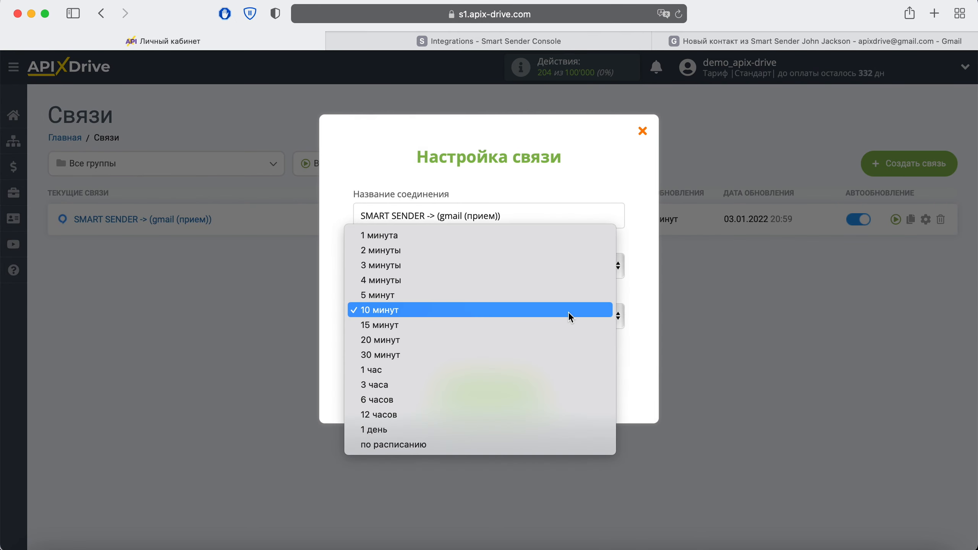
{"action": "left_click", "coordinate": [518, 296]}
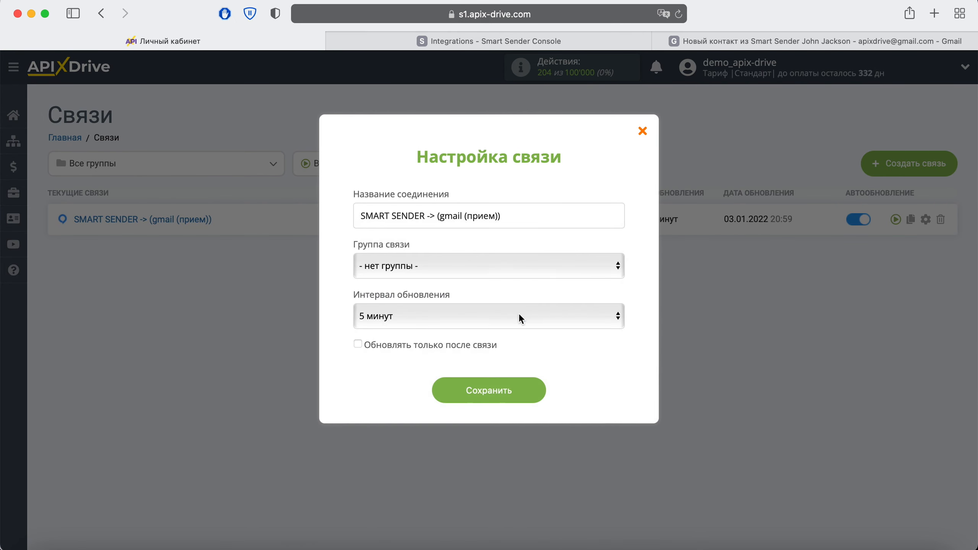
{"action": "left_click", "coordinate": [534, 396]}
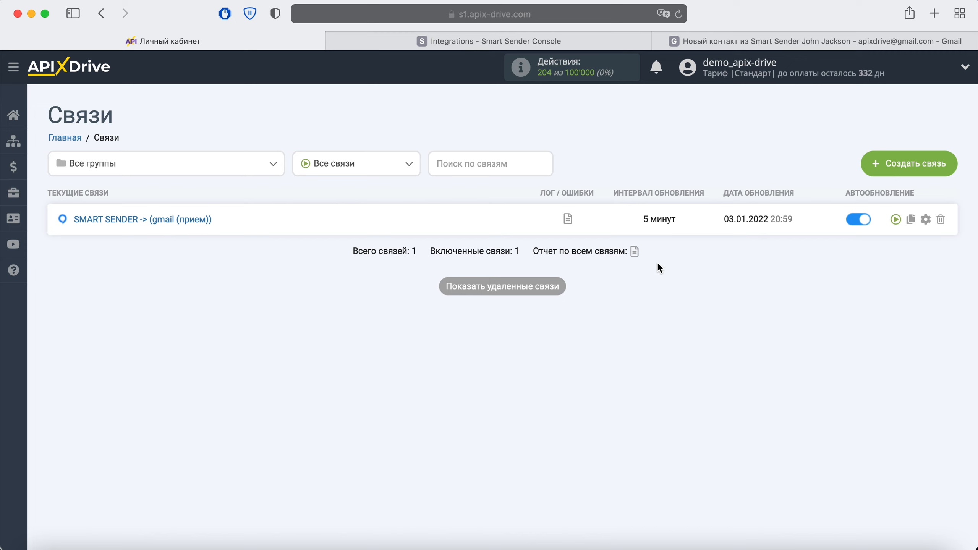